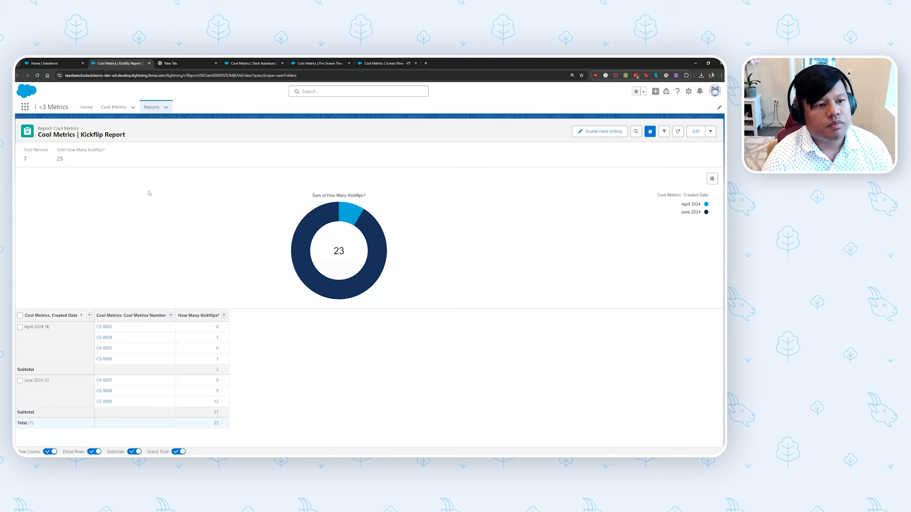
Switch to the Slack window with the general channel, and return to the Salesforce browser window.
mouse_move(350, 214)
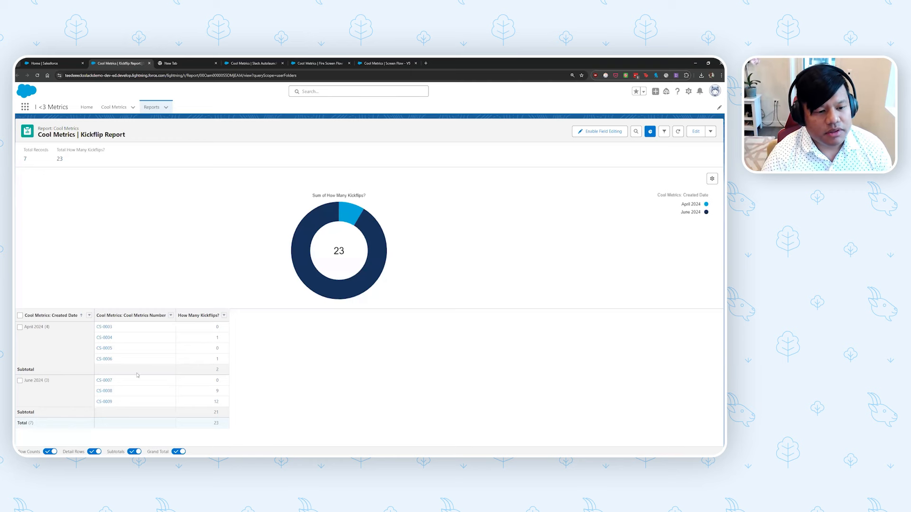
click(87, 466)
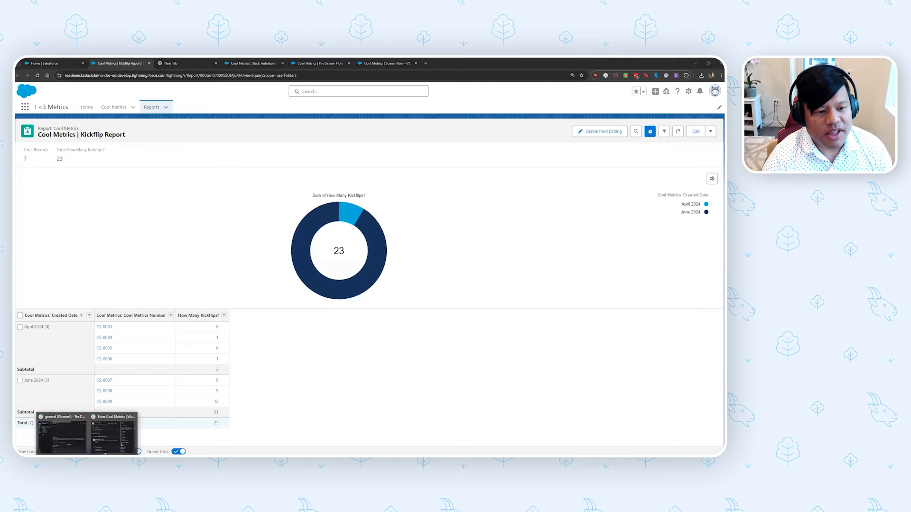
click(62, 441)
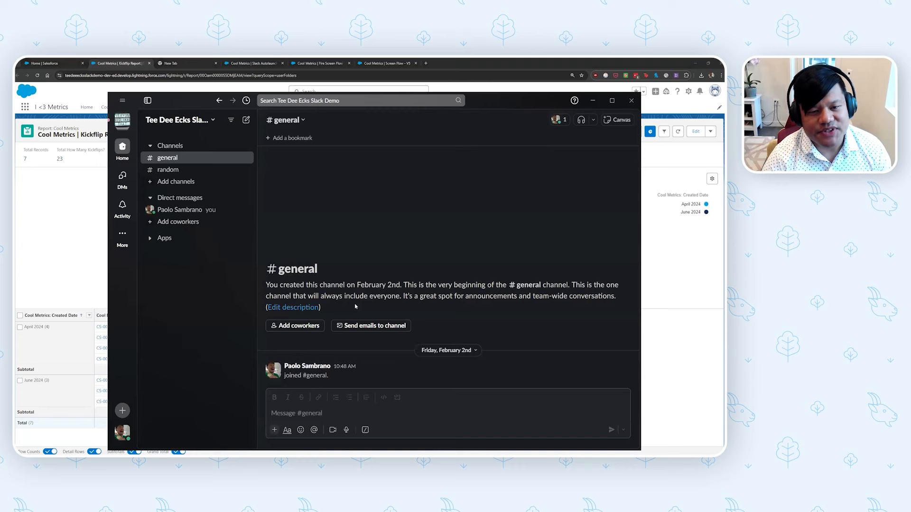
click(86, 232)
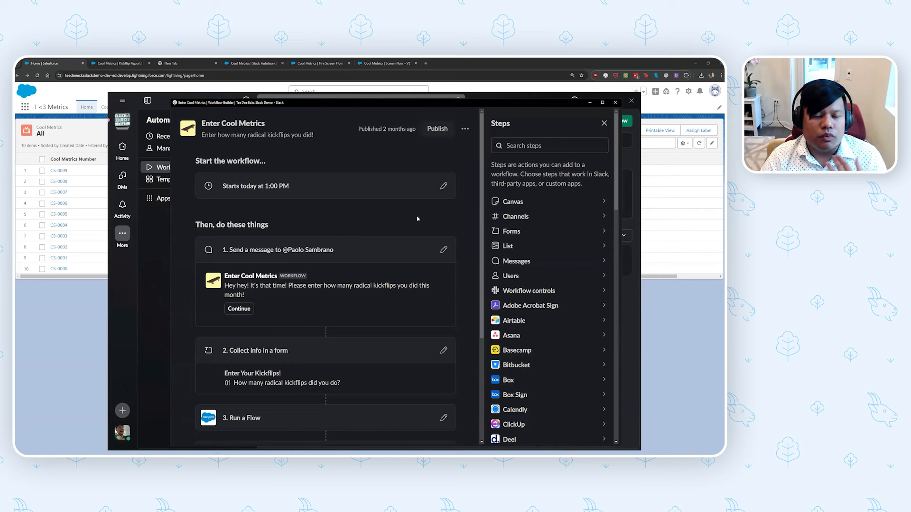
Try a Custom frequency in the Enter Cool Metrics workflow's start schedule, and discard the changes.
click(444, 187)
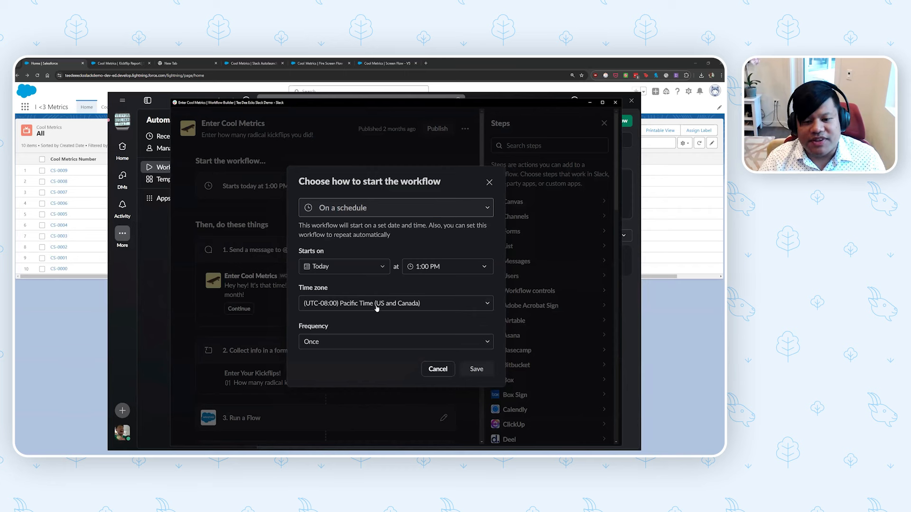
click(399, 343)
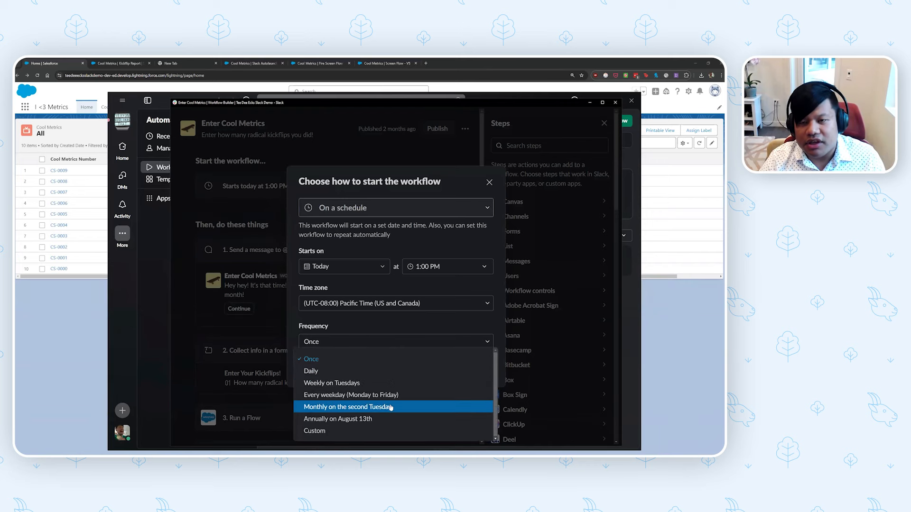
click(376, 432)
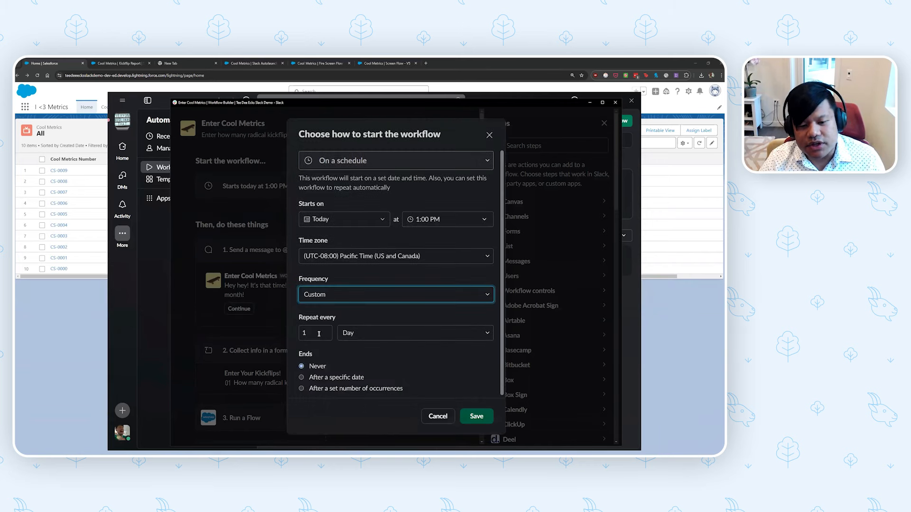
key(Tab)
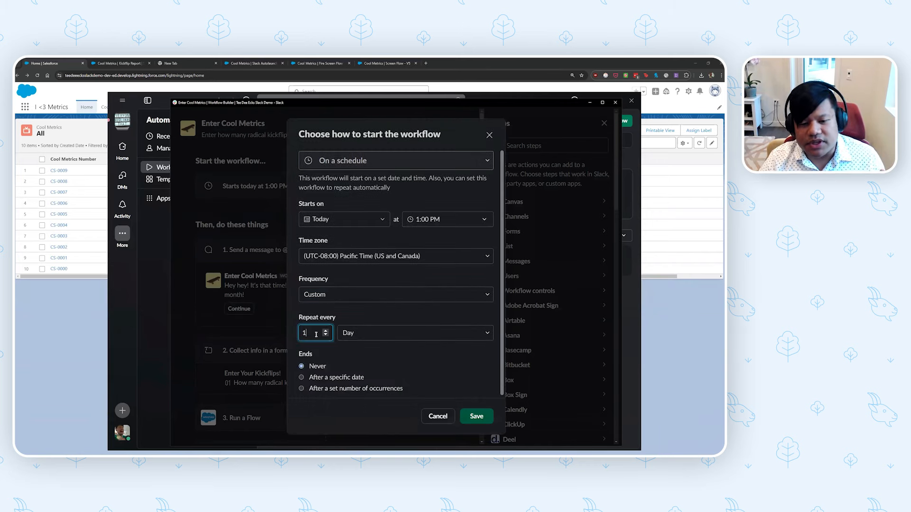
click(395, 418)
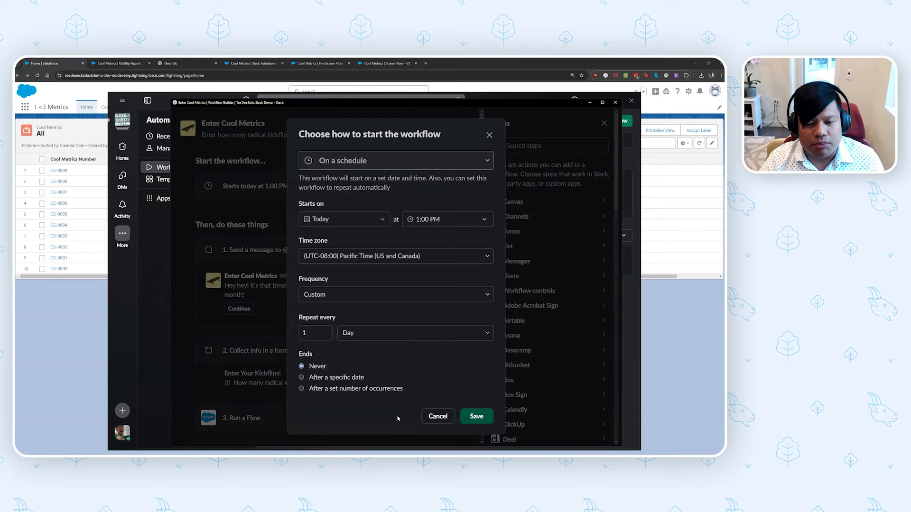
click(433, 418)
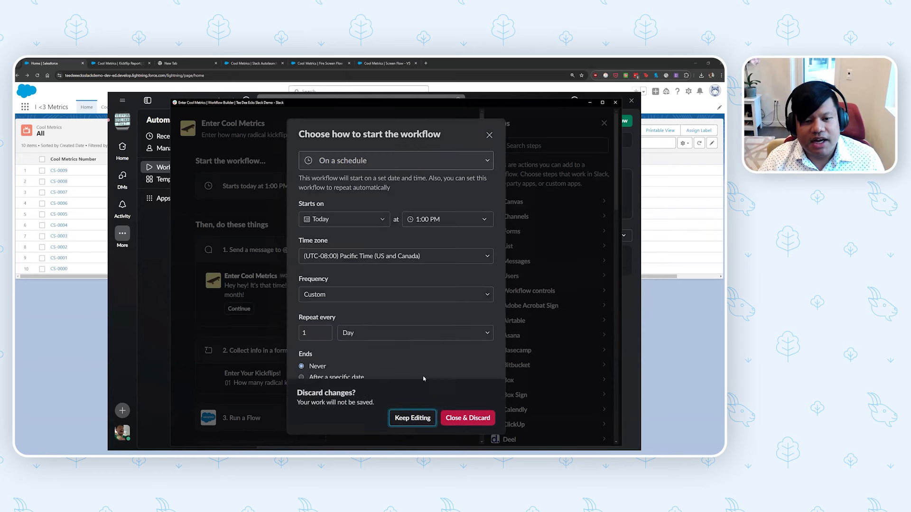
click(453, 419)
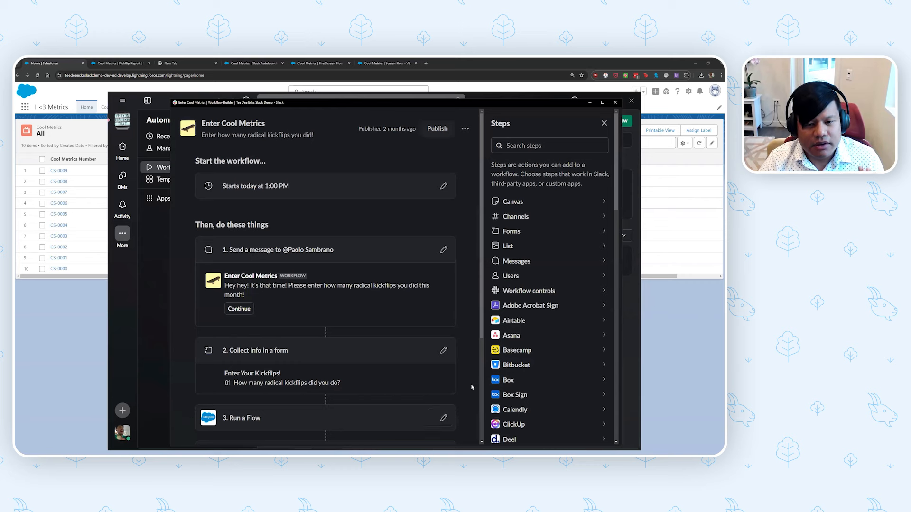
Examine the steps that can be added to the workflow, looking into the Channels, List and Salesforce categories.
scroll(484, 370, down, 2)
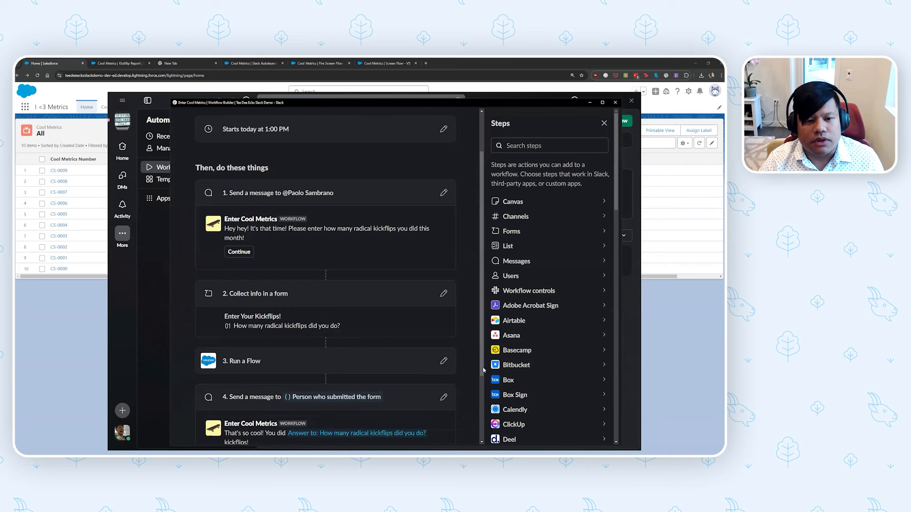
scroll(484, 364, down, 2)
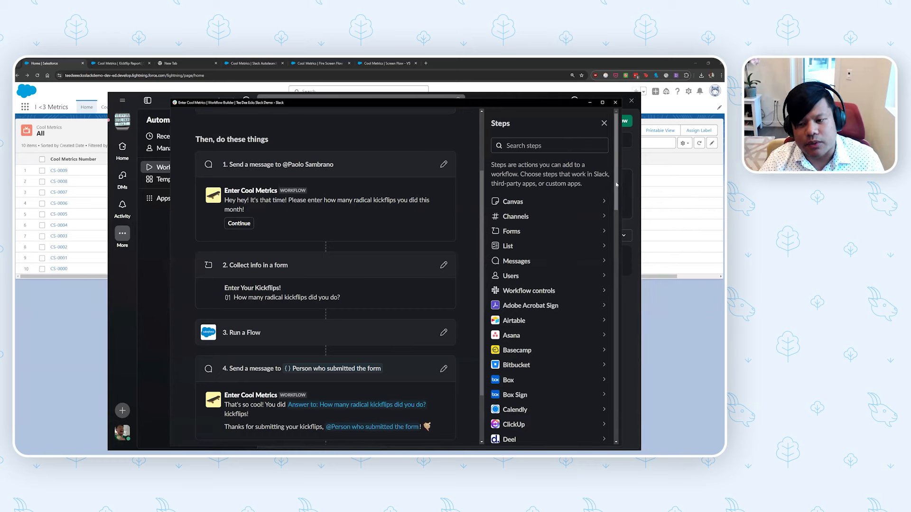
drag(616, 184, 614, 315)
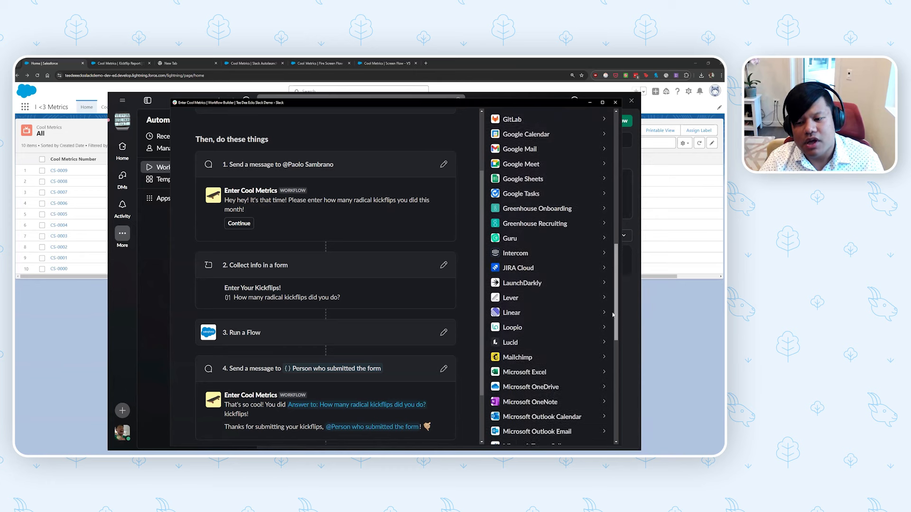
scroll(538, 220, up, 10)
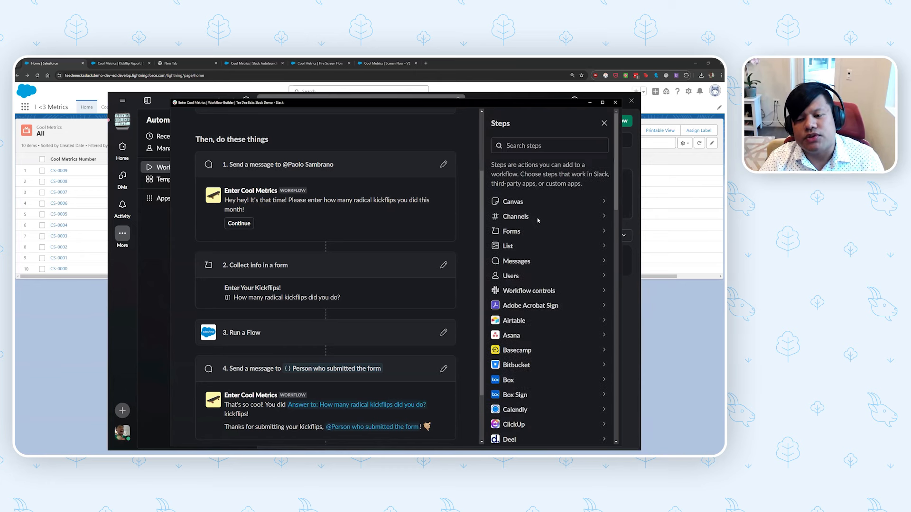
click(538, 219)
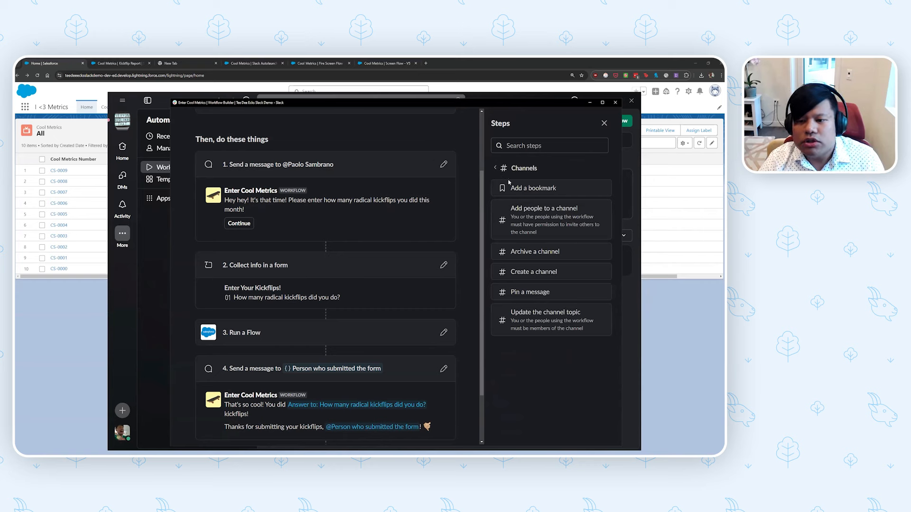
key(Escape)
click(527, 252)
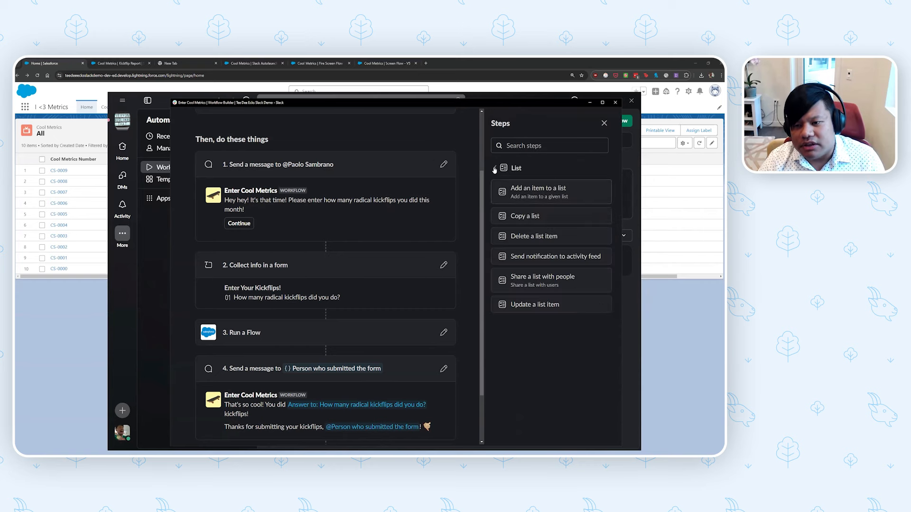
key(Escape)
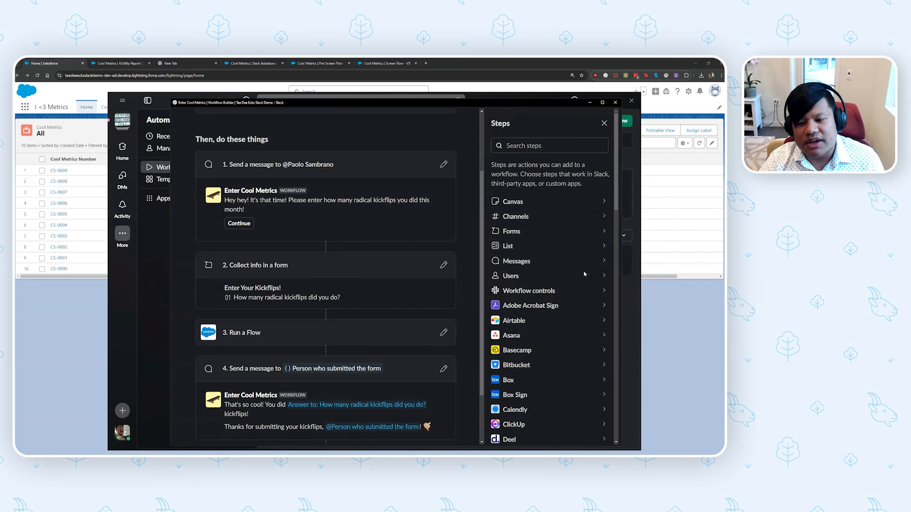
drag(617, 190, 615, 297)
scroll(535, 342, down, 8)
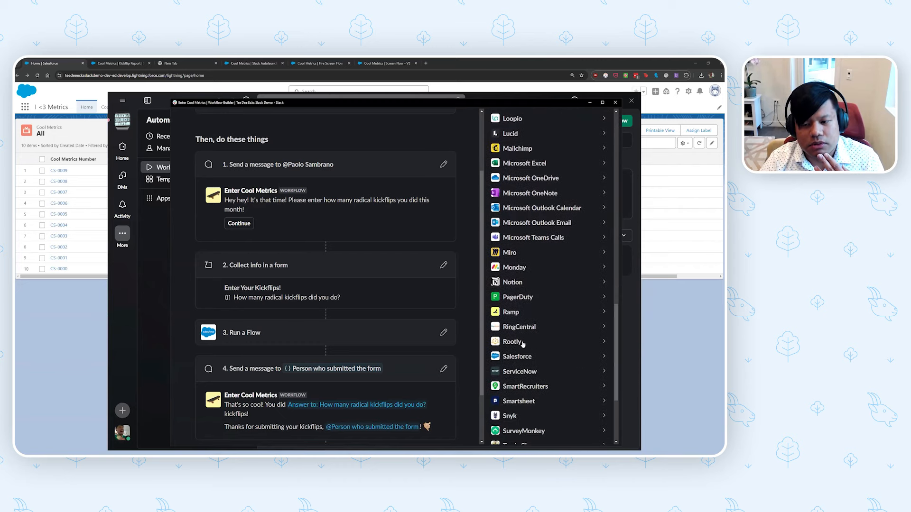
click(530, 270)
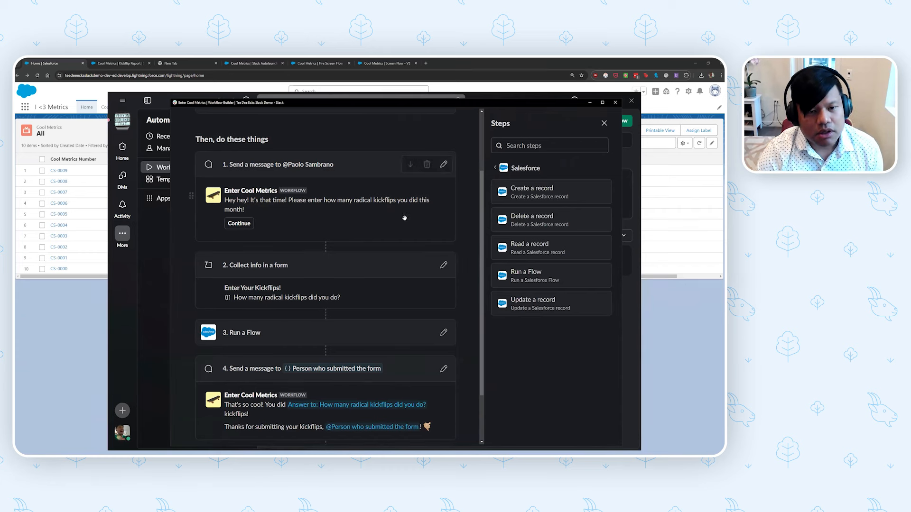
Review the recipient, text and Continue button of the workflow's first message step, and close it without saving.
scroll(475, 228, up, 1)
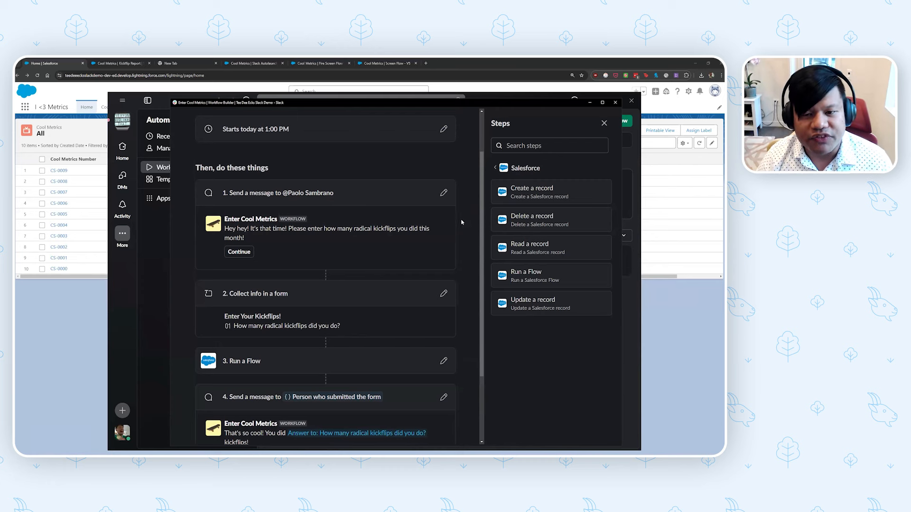
click(444, 192)
click(387, 279)
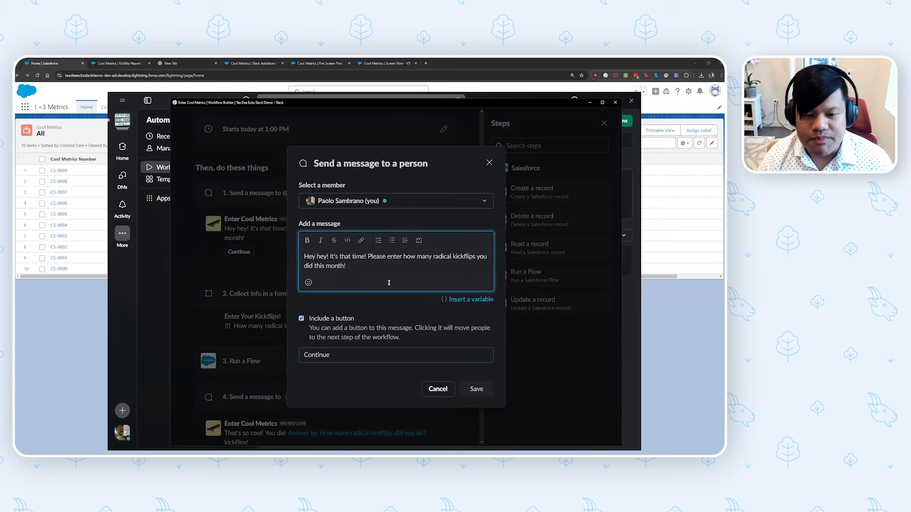
click(432, 390)
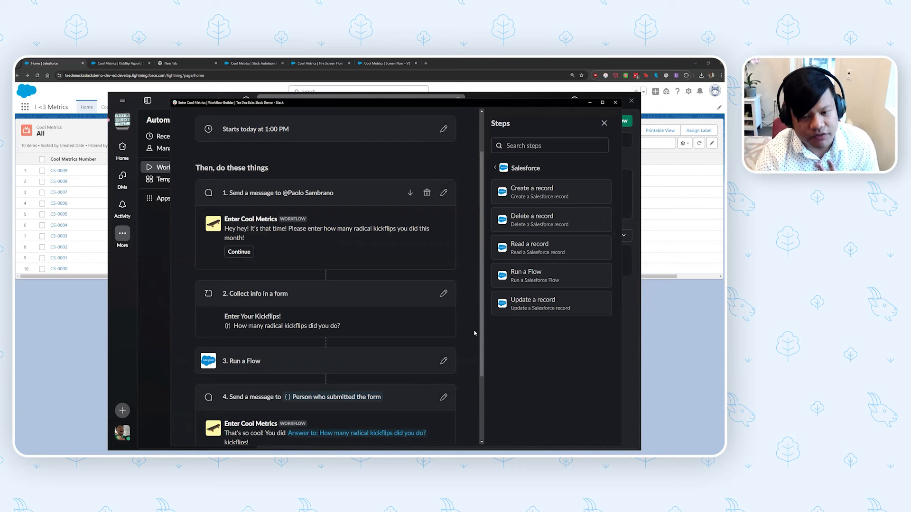
Review the title and question of the Collect info in a form step, and close it without saving.
scroll(478, 337, down, 1)
scroll(478, 338, down, 1)
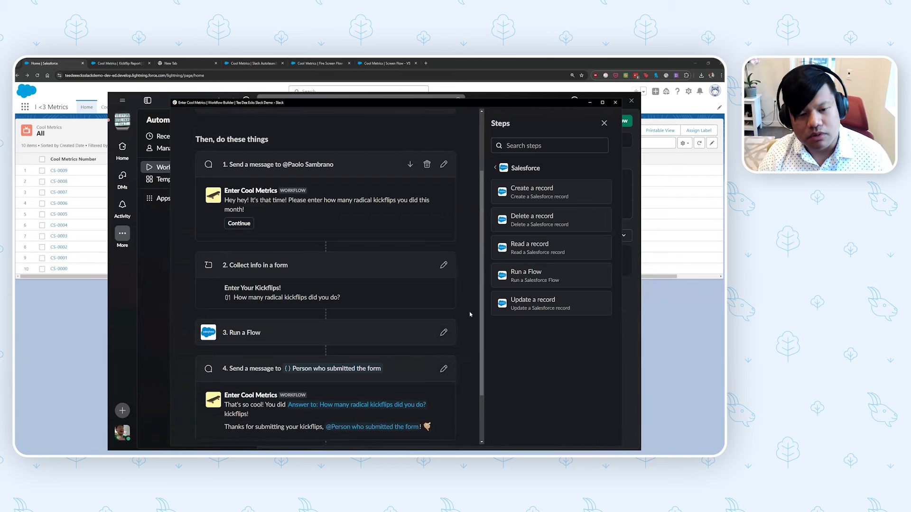
click(443, 265)
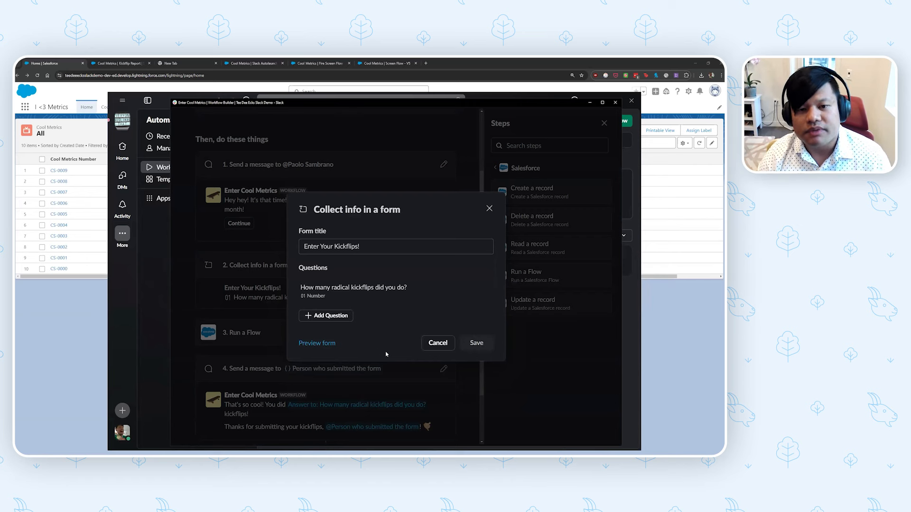
click(438, 344)
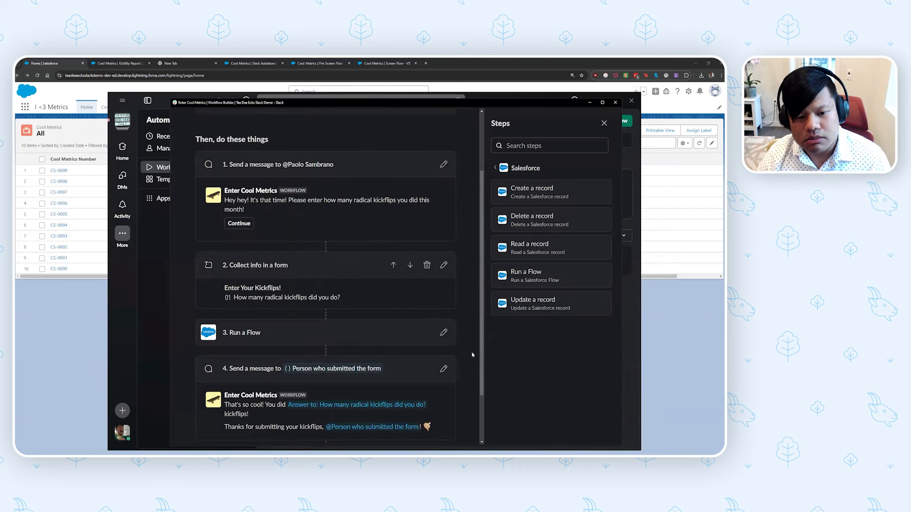
Review the selected flow and the var_Kickflip_Number value in the Run a Flow step, and close it without saving.
scroll(472, 355, down, 1)
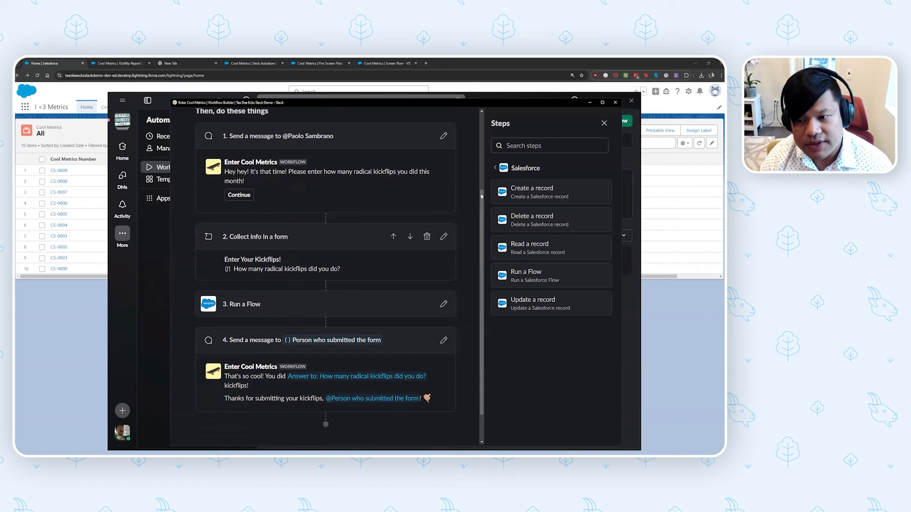
click(444, 305)
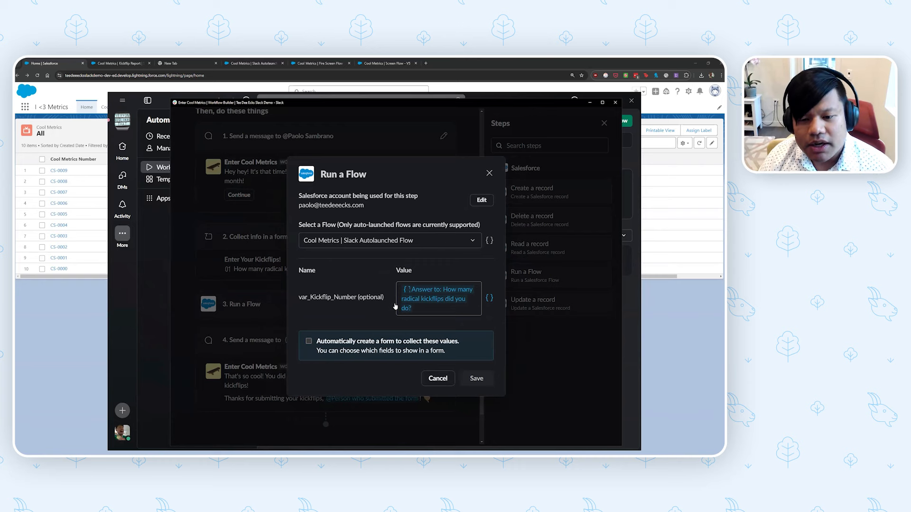
click(434, 379)
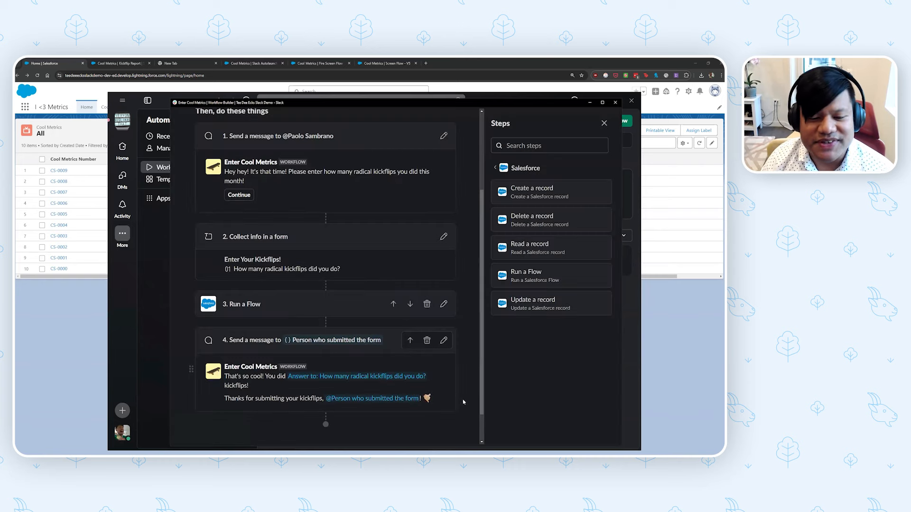
Review the thank-you message to the person who submitted the form, close it unsaved, and switch to the Cool Metrics list in Salesforce.
scroll(462, 401, down, 1)
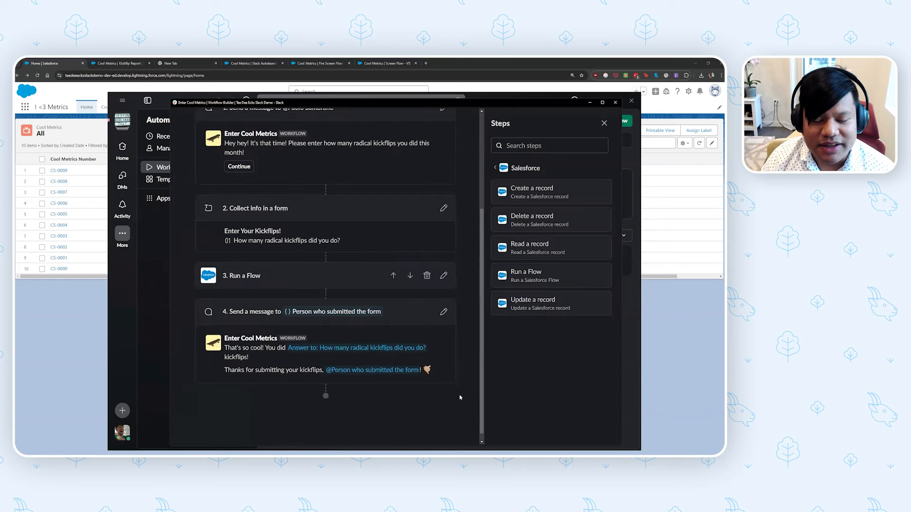
click(443, 312)
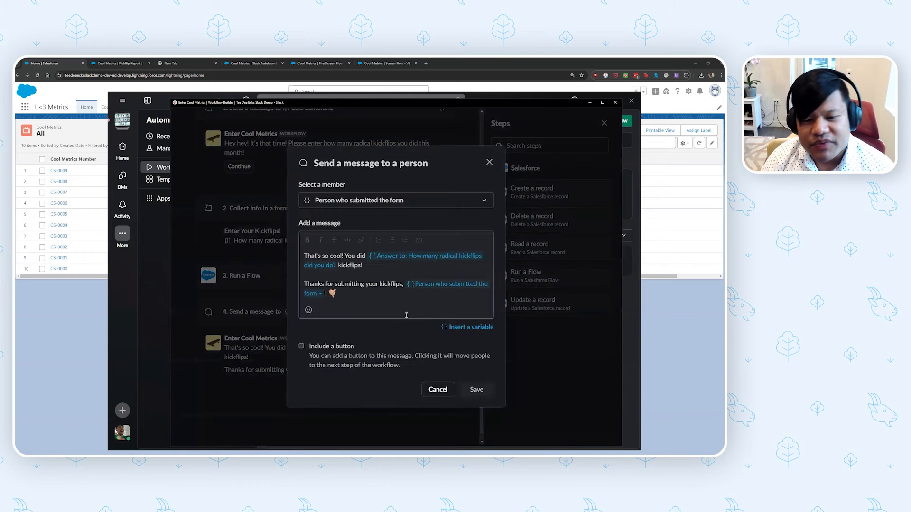
click(388, 268)
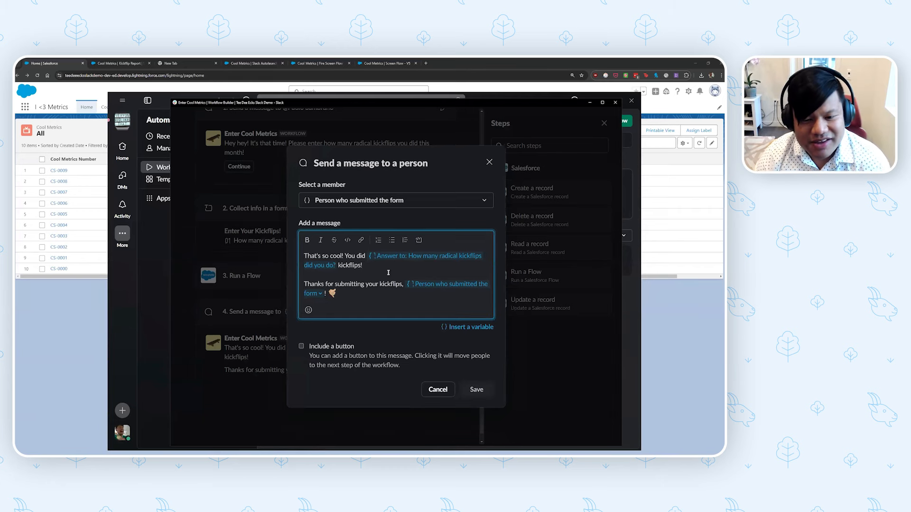
click(381, 294)
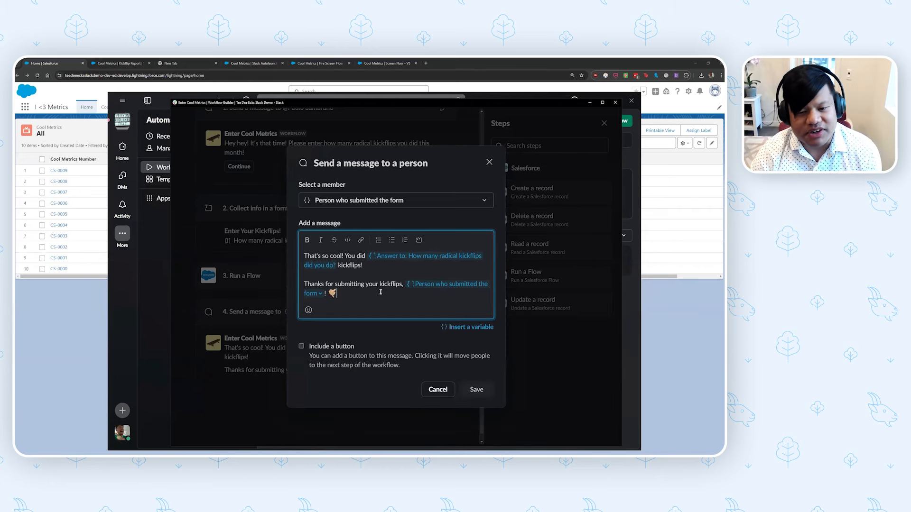
click(438, 390)
scroll(352, 368, up, 5)
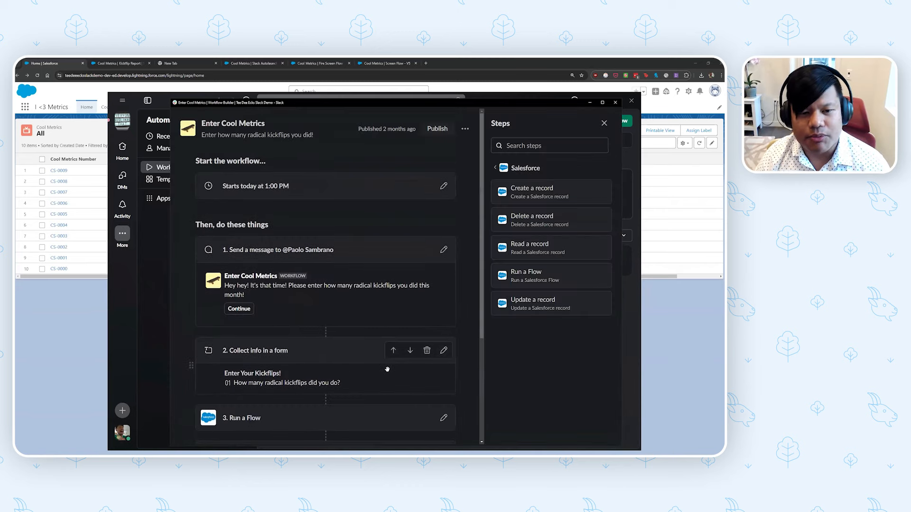
click(72, 334)
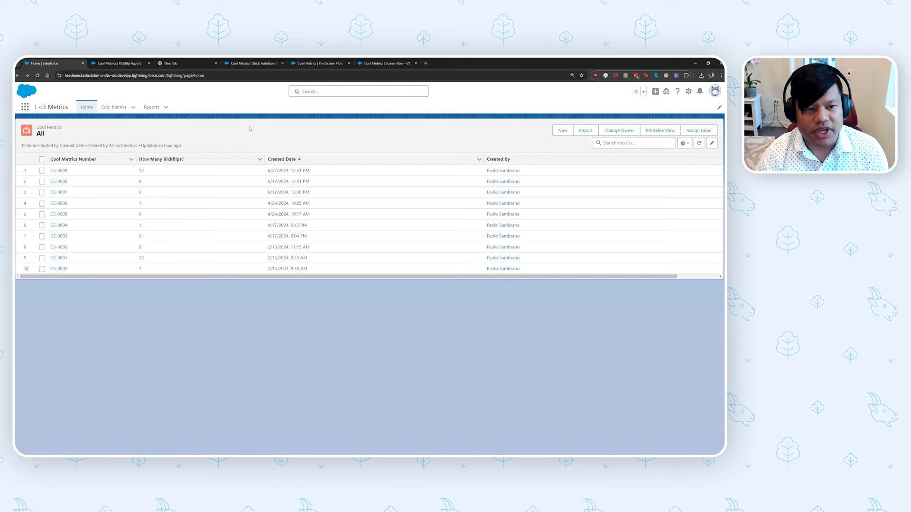
Review the description and field mapping of the Create Cool Metrics Record element in the Slack Autolaunched Flow, and close it unchanged.
click(245, 64)
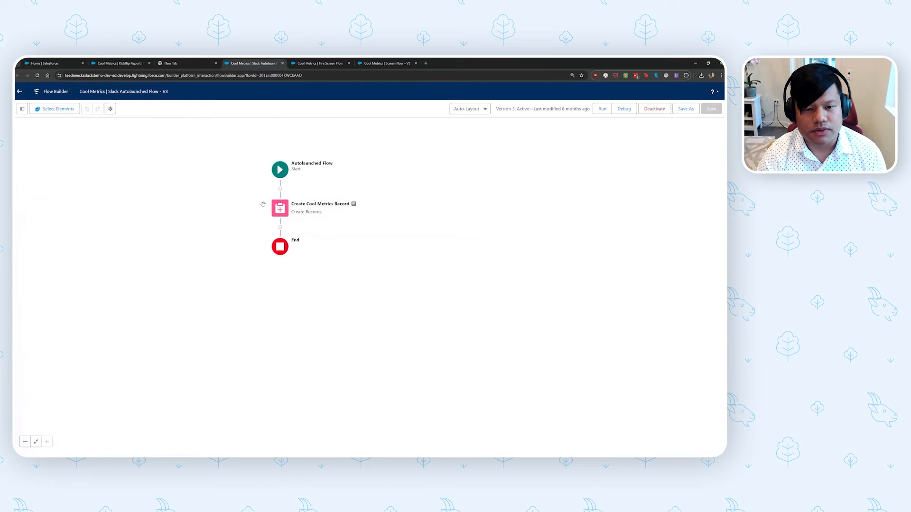
double_click(279, 210)
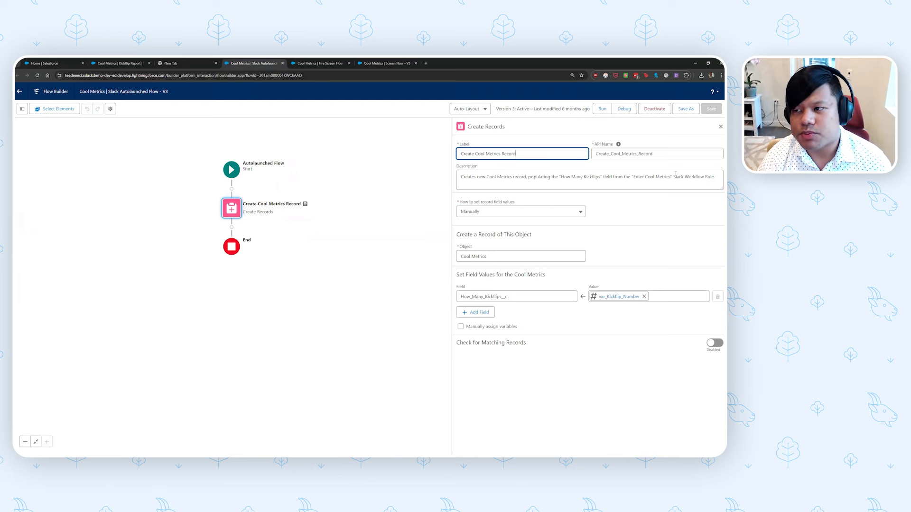
click(721, 127)
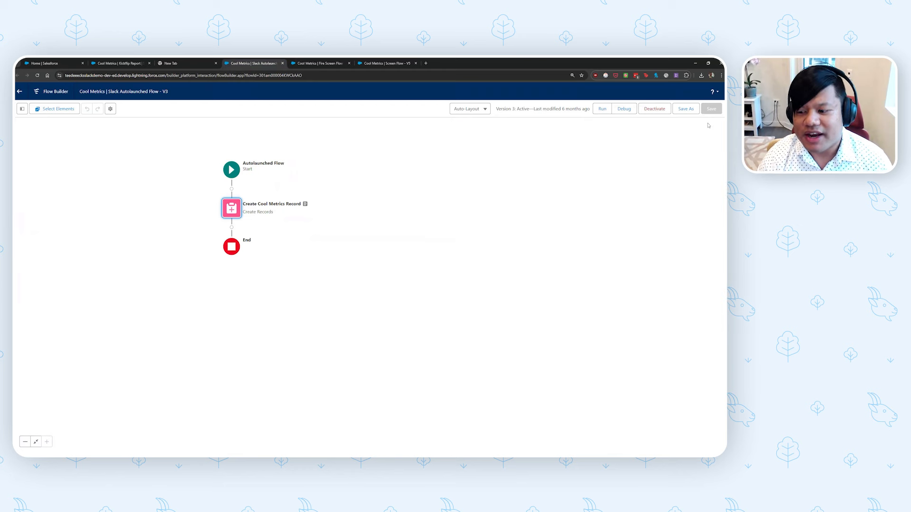
Switch to Slack, continue the Enter Cool Metrics workflow from today's message, and submit 23 as the number of kickflips.
click(87, 462)
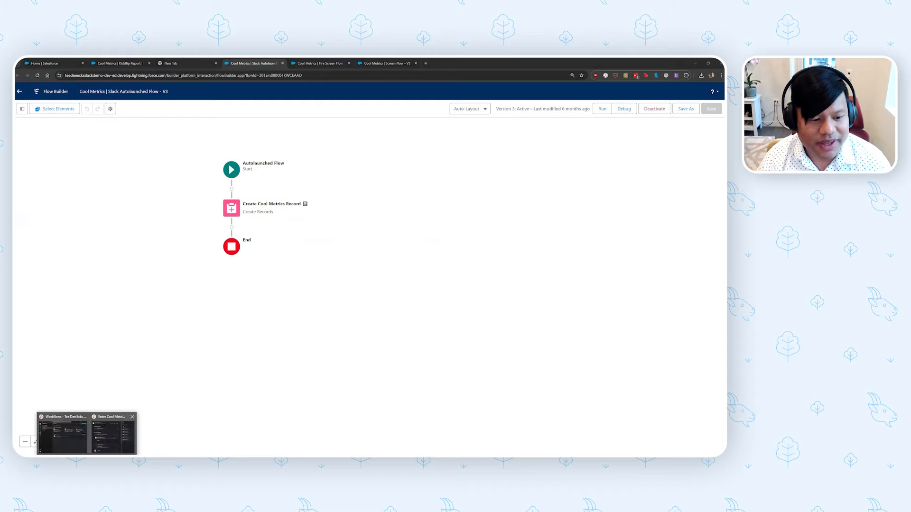
click(112, 439)
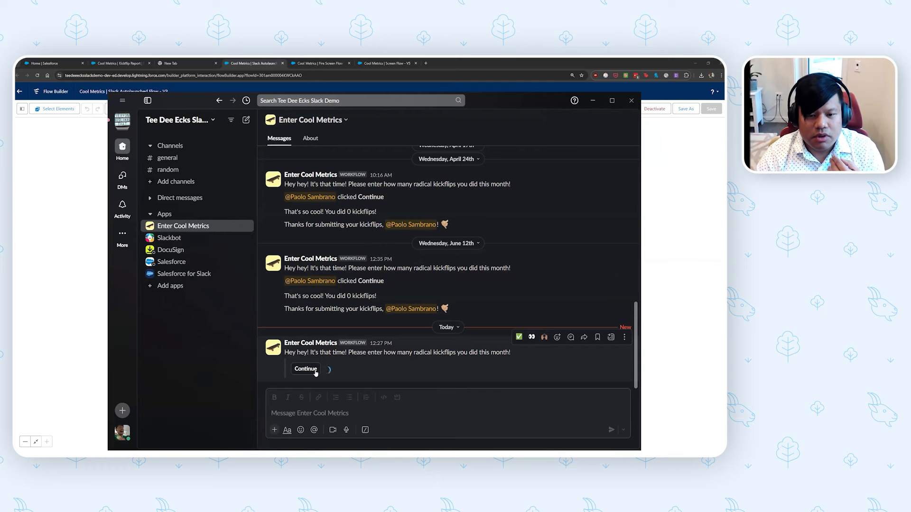
click(306, 369)
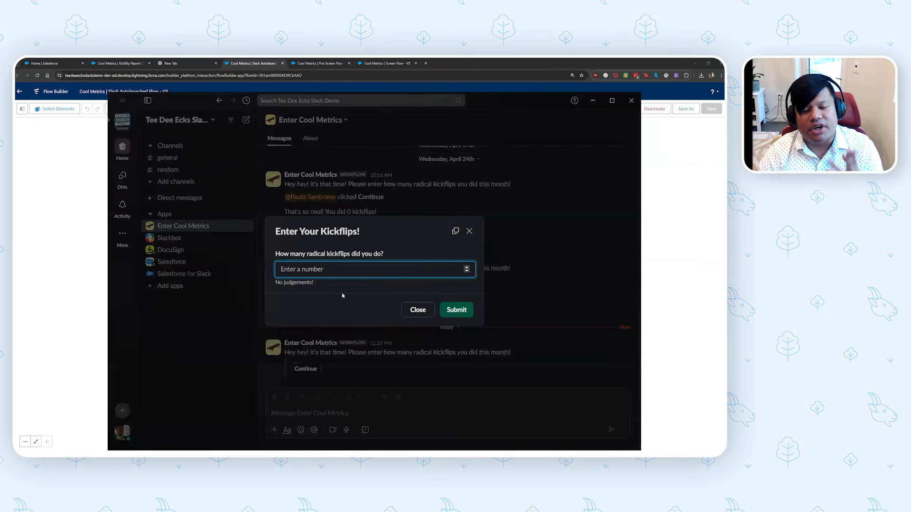
text(23)
click(347, 322)
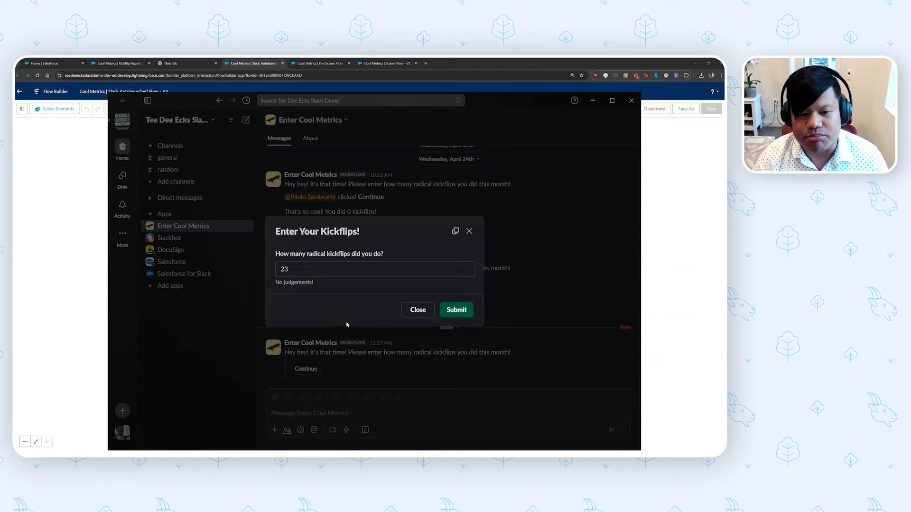
click(459, 312)
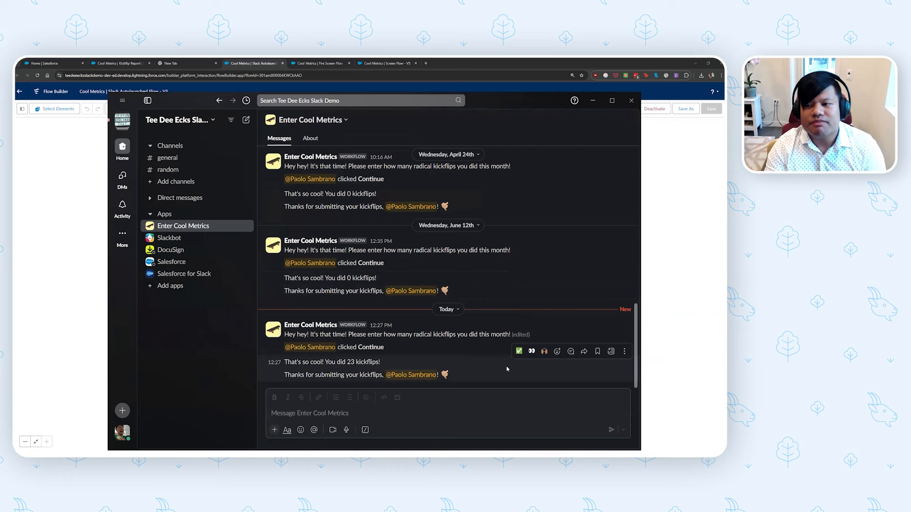
Check the submission in Salesforce through the refreshed Cool Metrics list, its newest record, and the refreshed Kickflip Report.
click(88, 243)
click(56, 60)
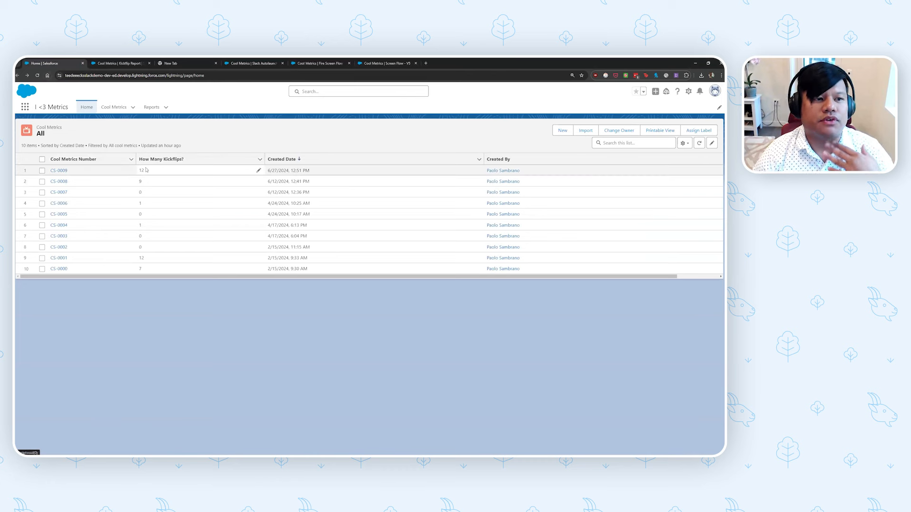
click(37, 77)
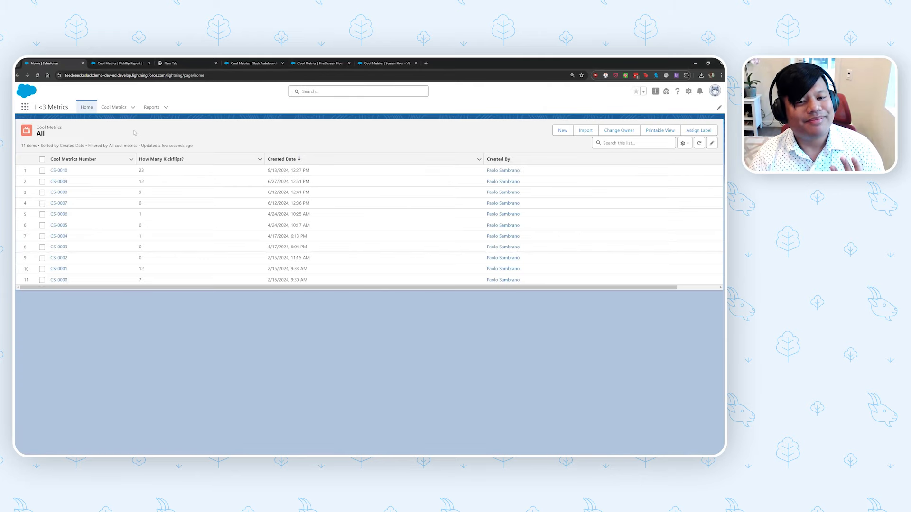
click(65, 180)
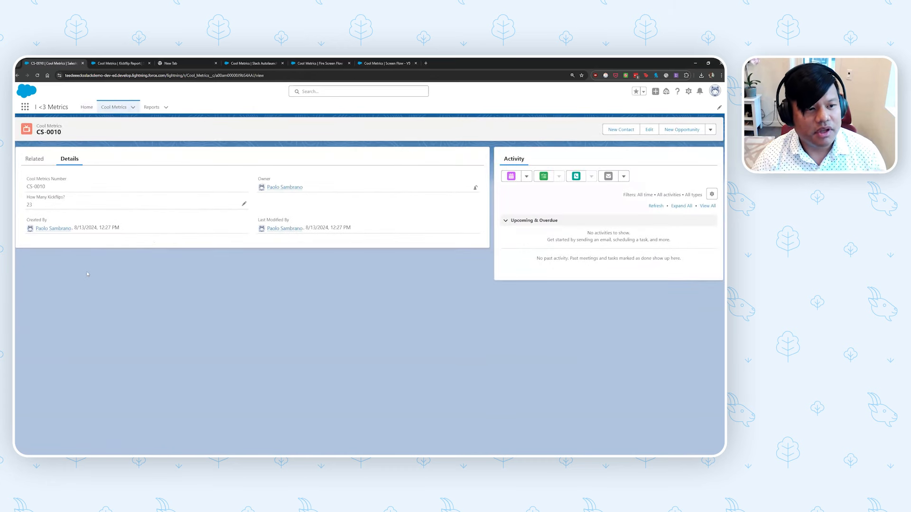
click(117, 63)
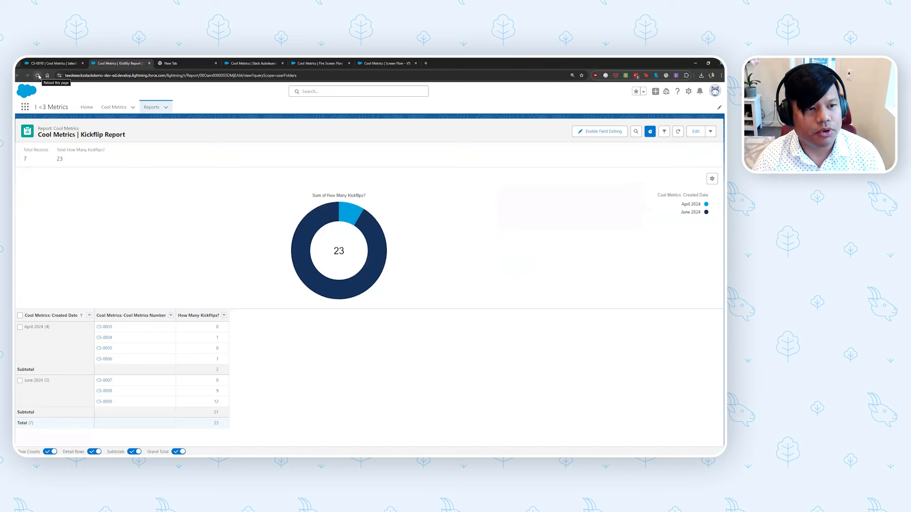
click(39, 76)
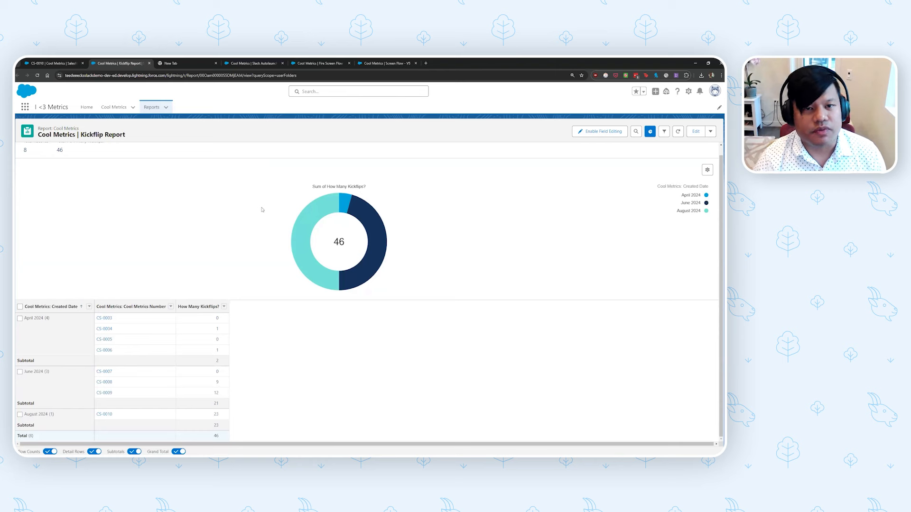
Review the start date, start time and frequency options in the schedule of the Fire Screen Flow, keeping the frequency unchanged.
click(317, 64)
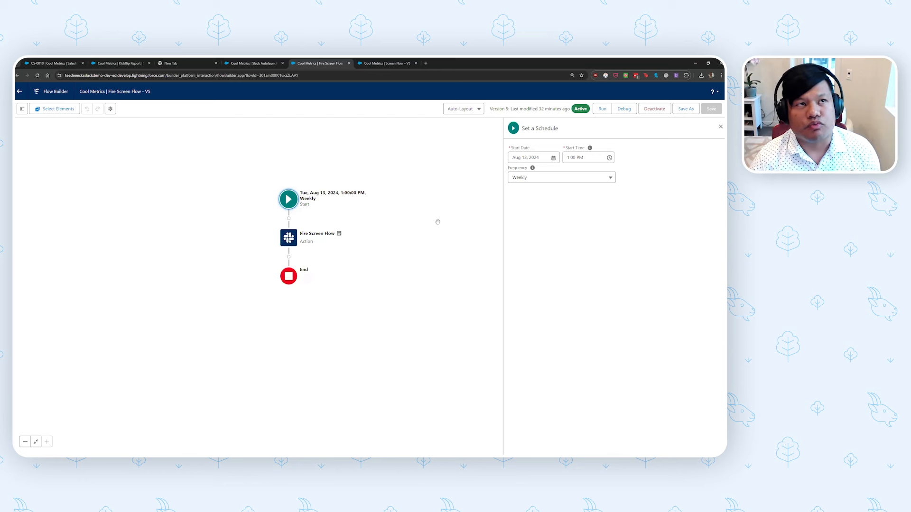
drag(437, 223, 422, 226)
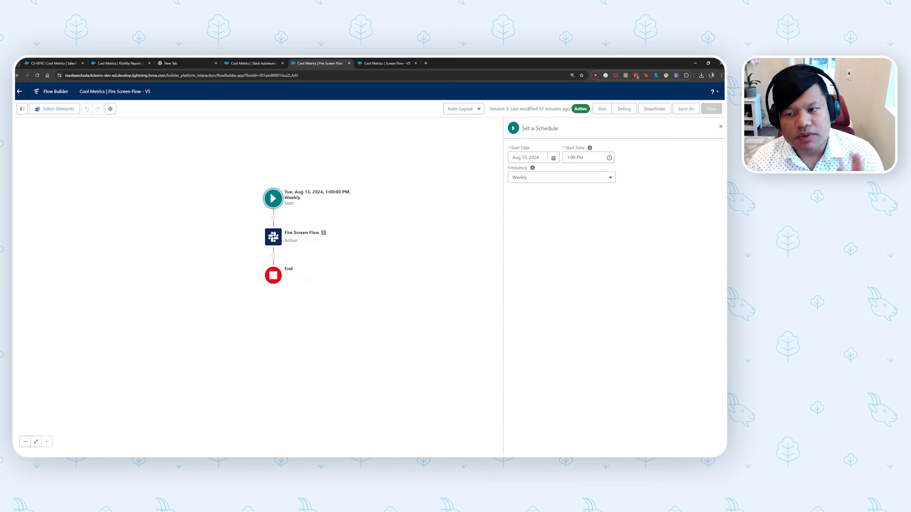
click(559, 179)
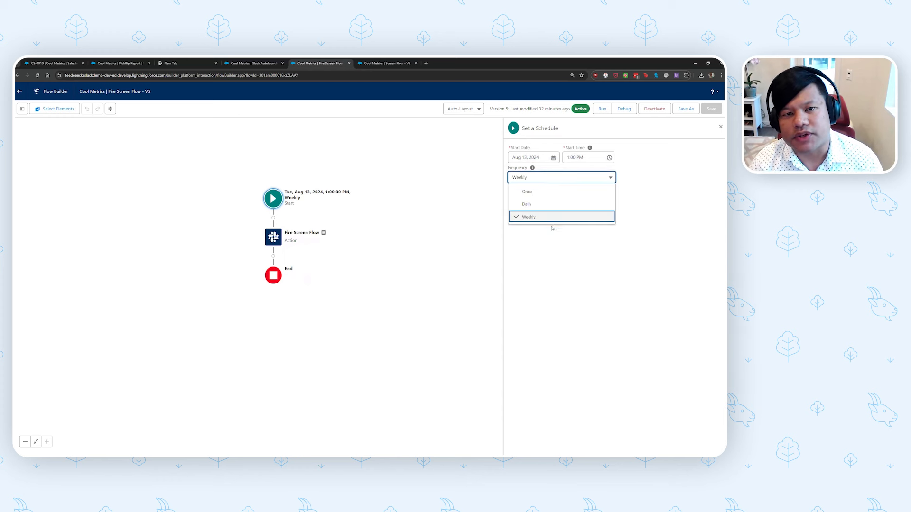
click(545, 268)
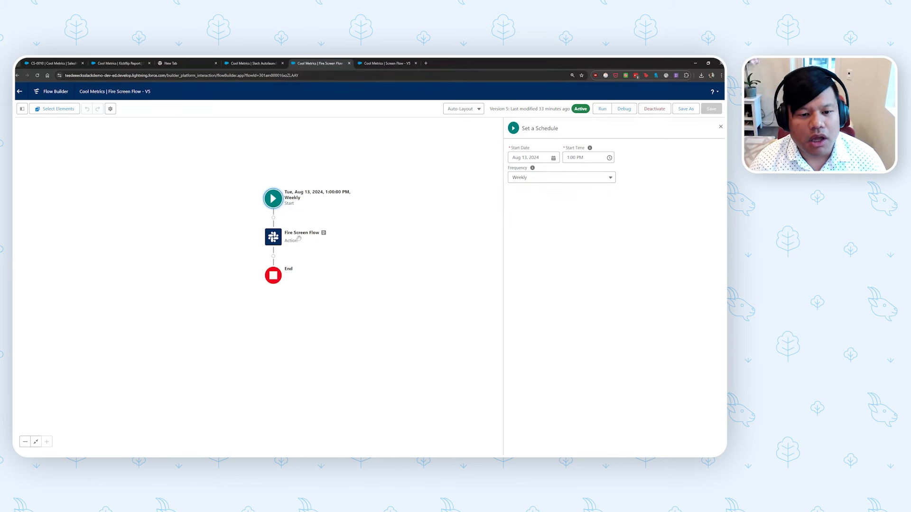
Review the Slack connection values and message details of the Fire Screen Flow action.
click(275, 239)
click(273, 320)
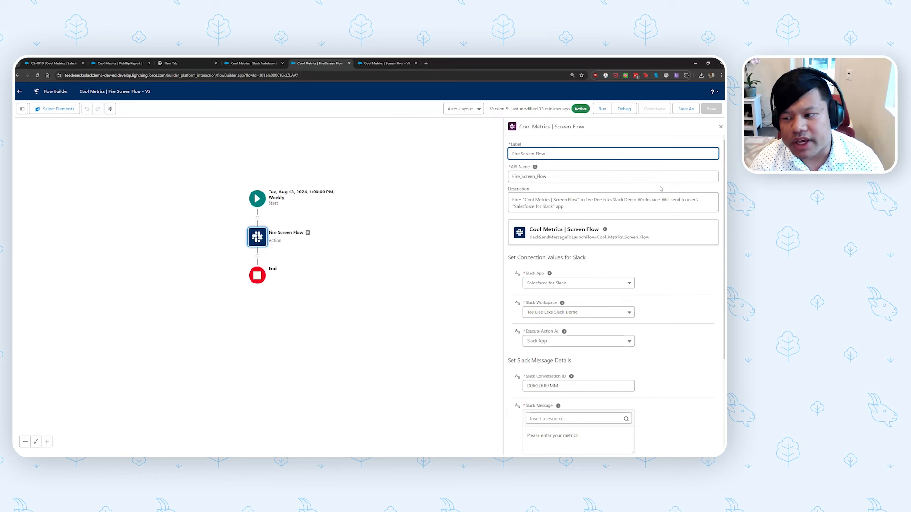
scroll(683, 304, down, 1)
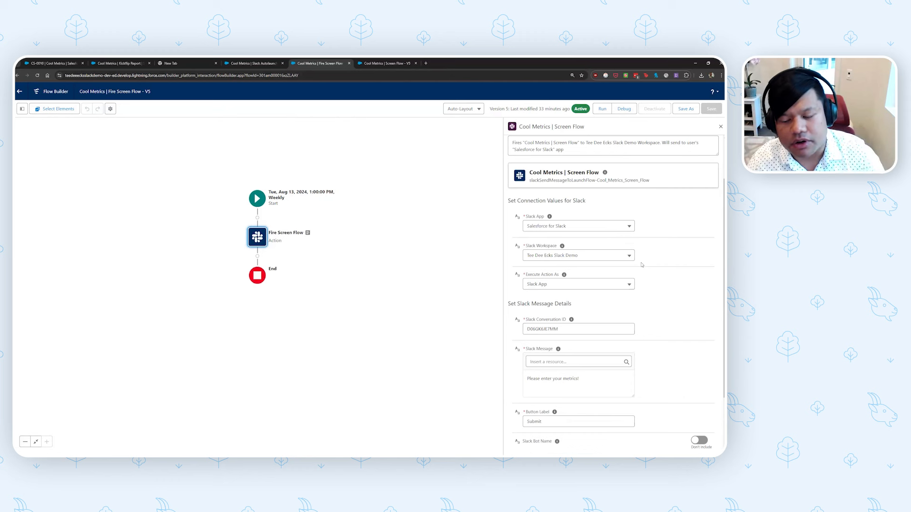
scroll(667, 346, down, 2)
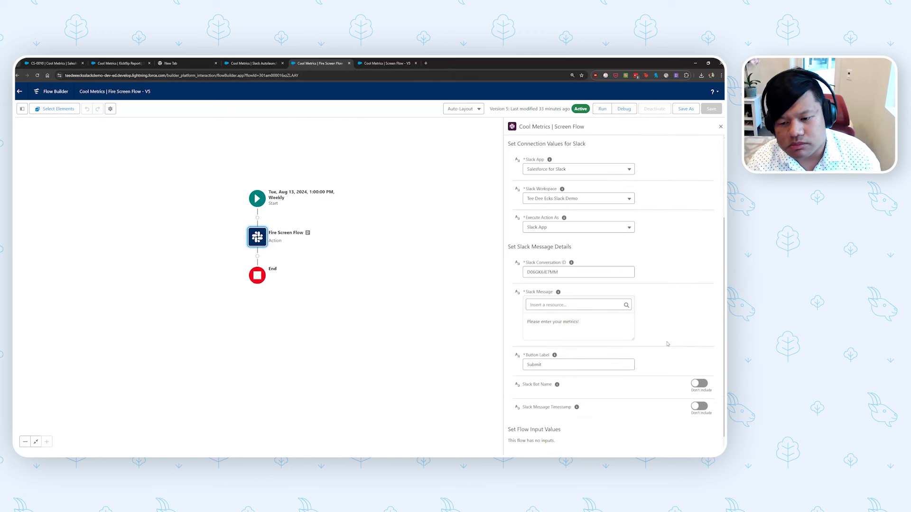
scroll(625, 403, up, 2)
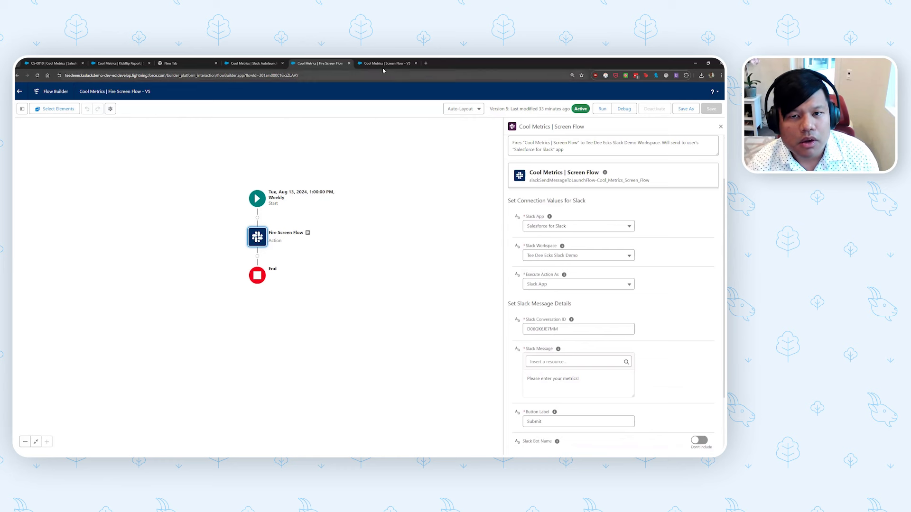
Review the Kickflips Done input in the Cool Metrics Screen element of the Screen Flow, and cancel the editor.
key(ctrl+Tab)
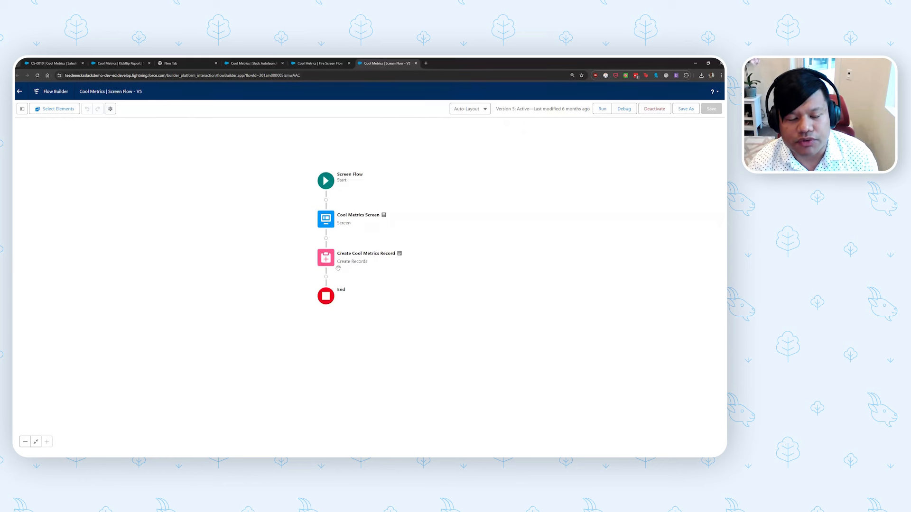
double_click(328, 220)
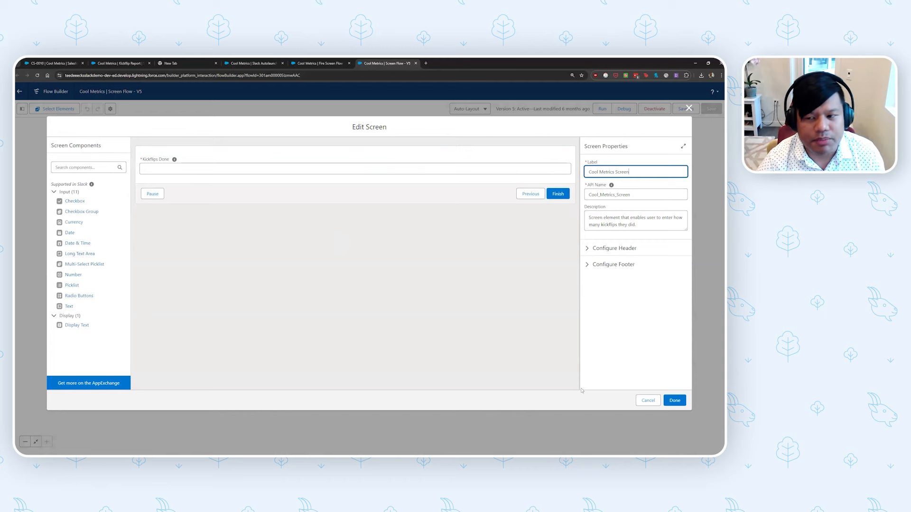
click(646, 400)
Review the field mapping of the Screen Flow's Create Cool Metrics Record element, dismissing the walkthrough tip, and close it unchanged.
click(328, 257)
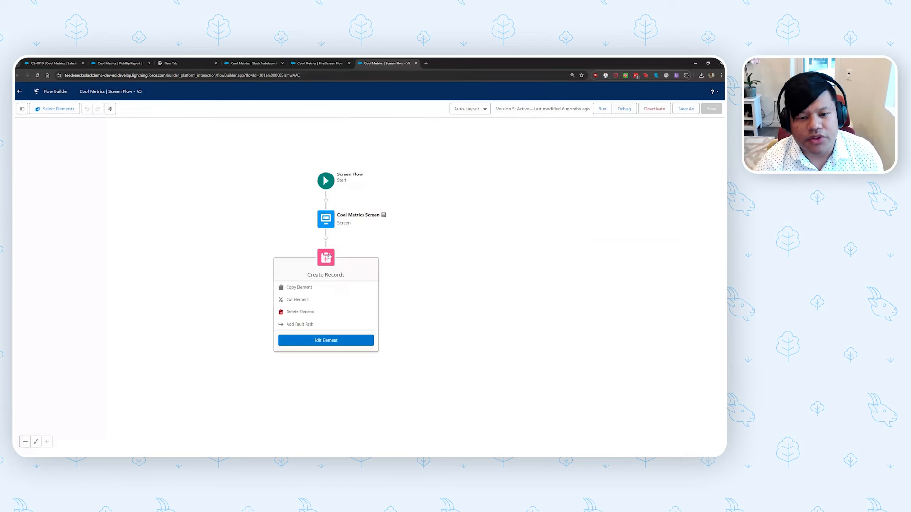
click(326, 341)
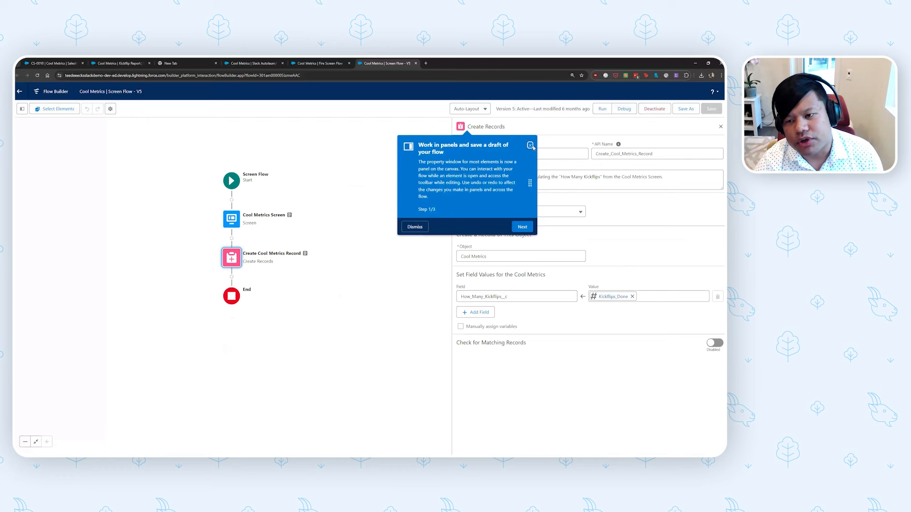
click(531, 145)
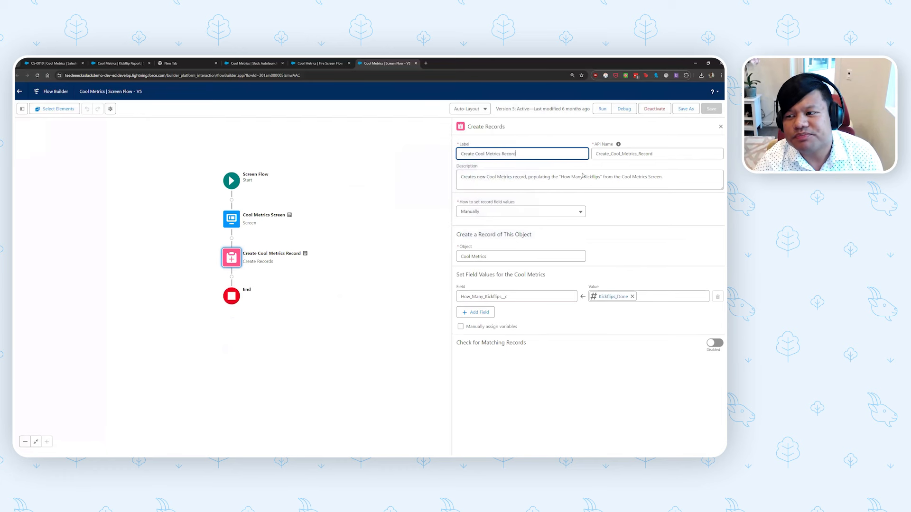
click(721, 126)
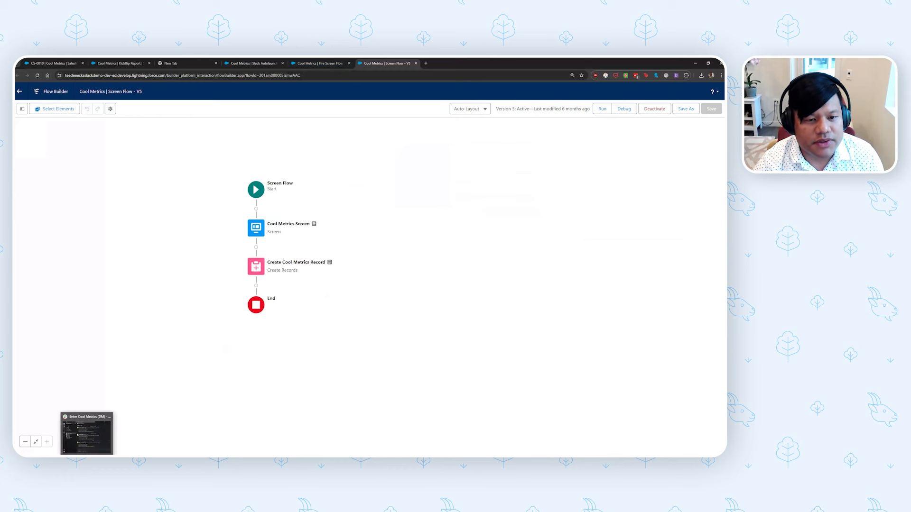
drag(173, 319, 199, 326)
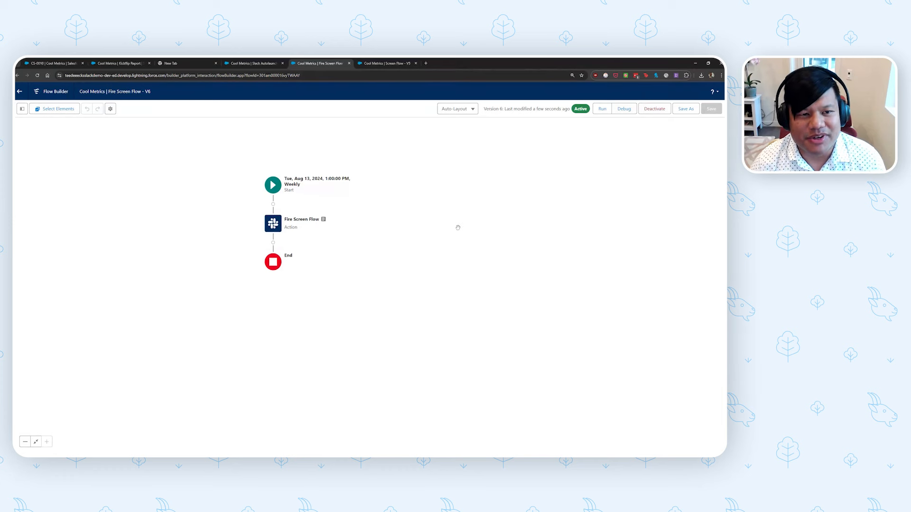
Run a debug of the Cool Metrics Fire Screen Flow with the default debug options.
drag(458, 227, 466, 228)
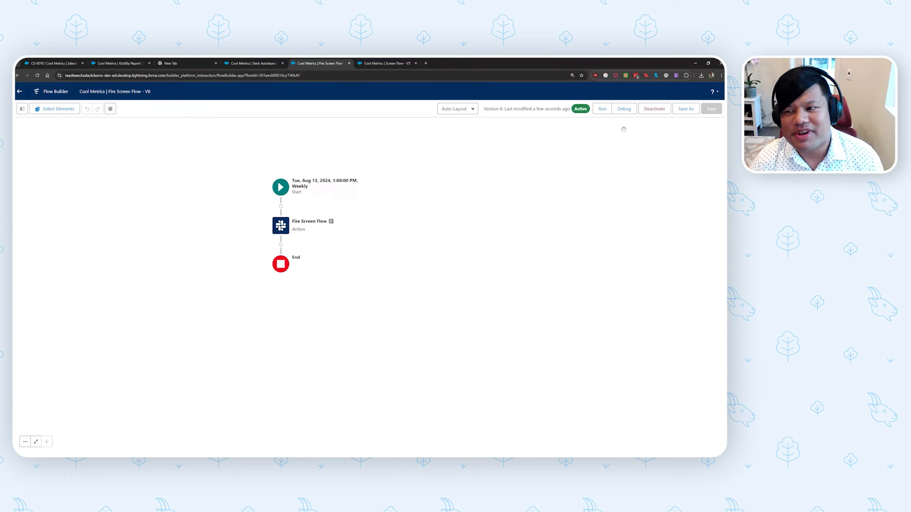
click(625, 111)
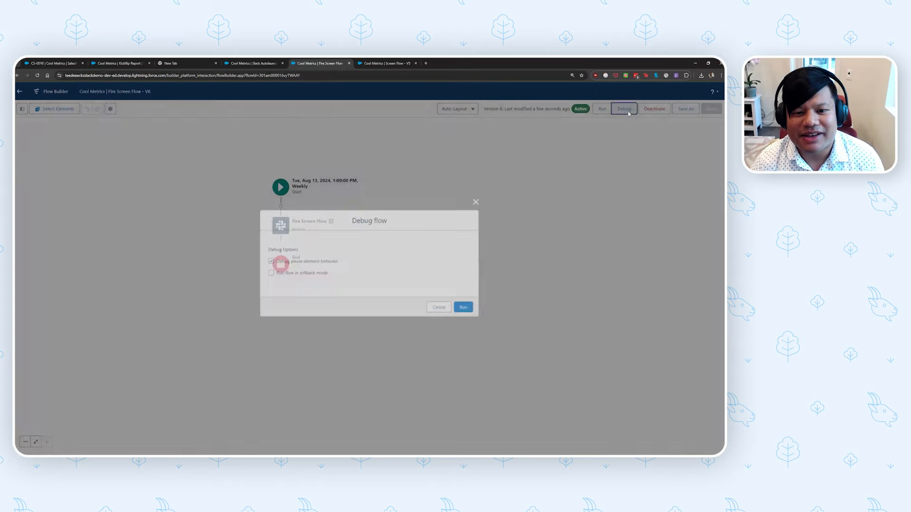
click(465, 308)
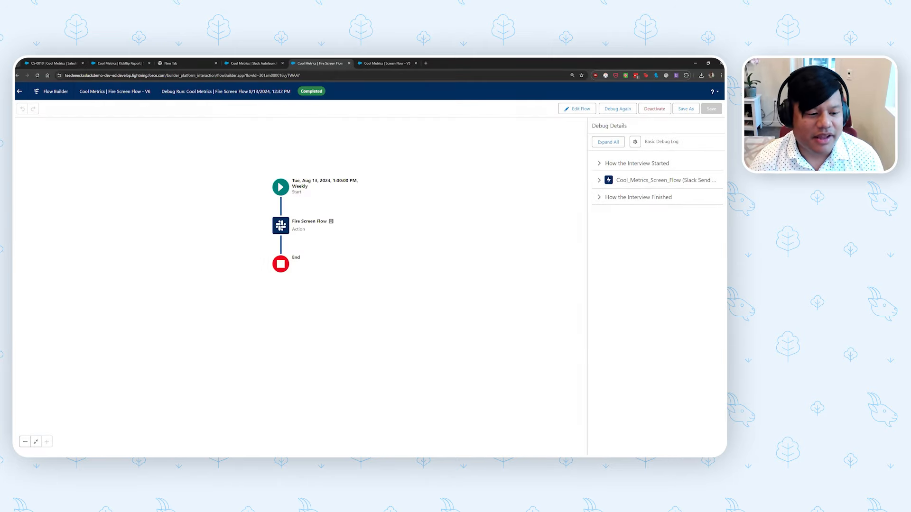
Switch to Slack and open the submission form from the latest Salesforce for Slack metrics message.
click(117, 450)
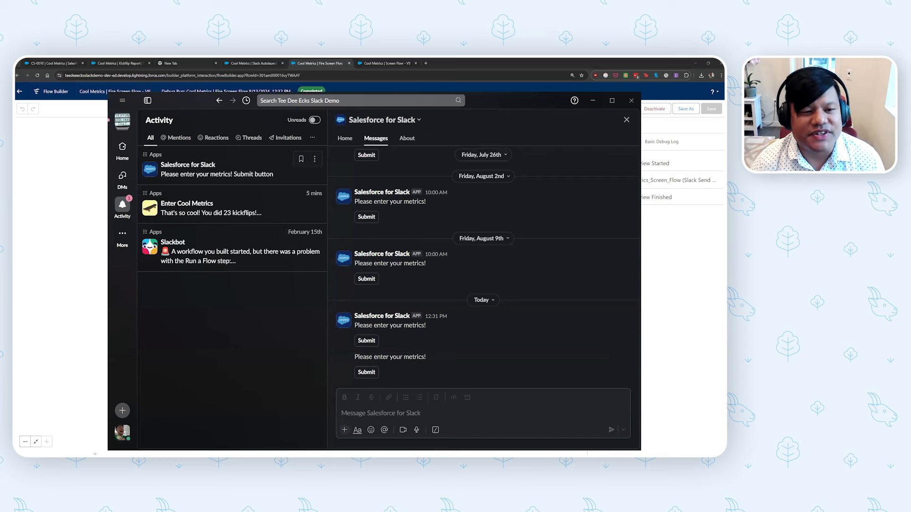
click(368, 319)
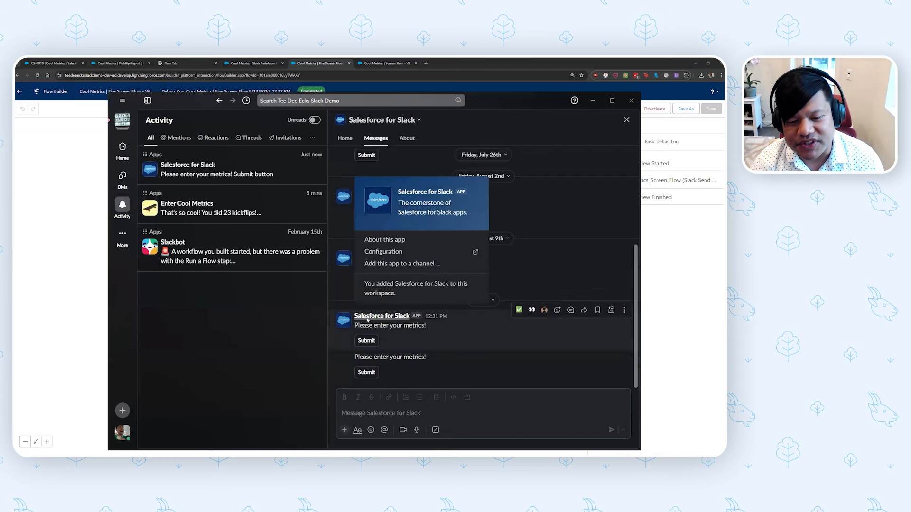
right_click(376, 369)
click(373, 375)
click(369, 378)
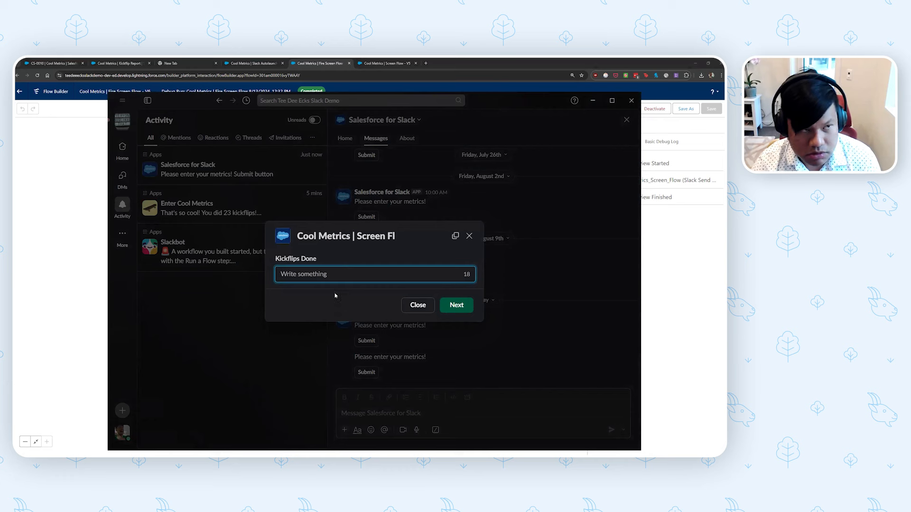
Submit 42 as Kickflips Done in the Cool Metrics screen flow form and close the finished flow.
text(42)
click(474, 329)
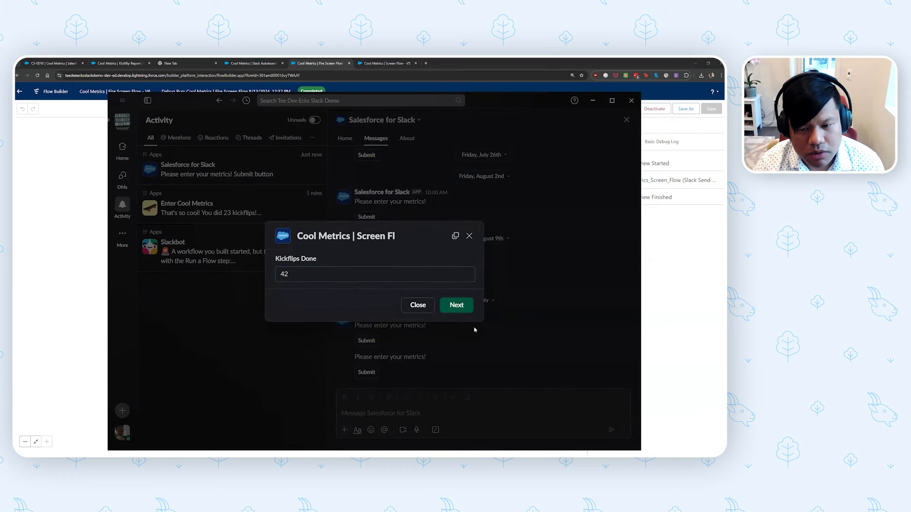
click(457, 307)
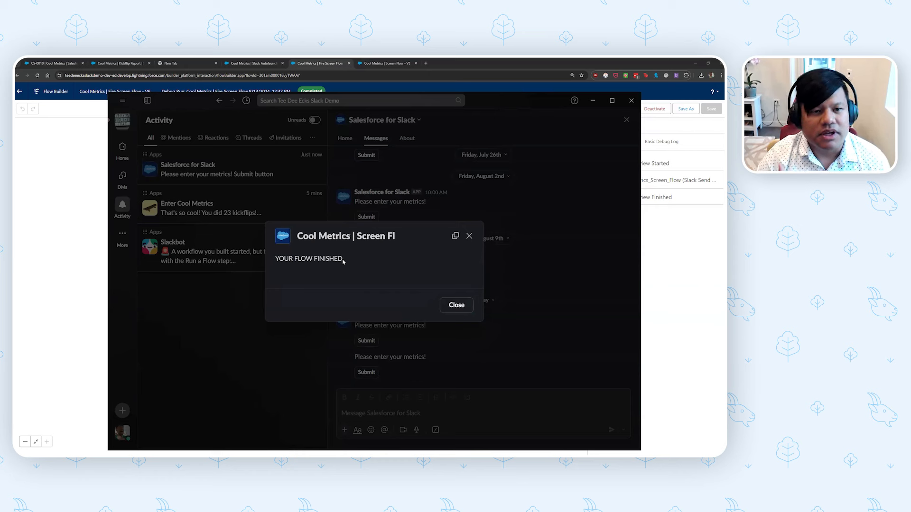
drag(343, 260, 282, 256)
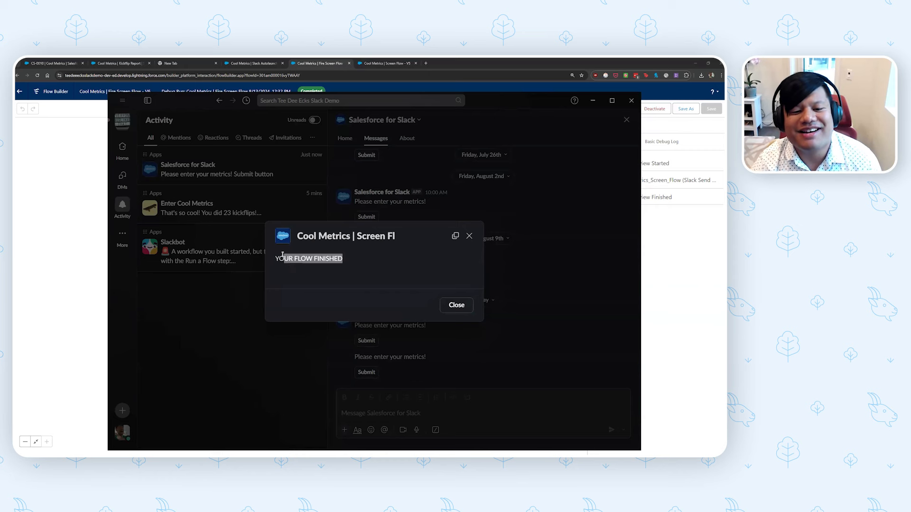
click(287, 286)
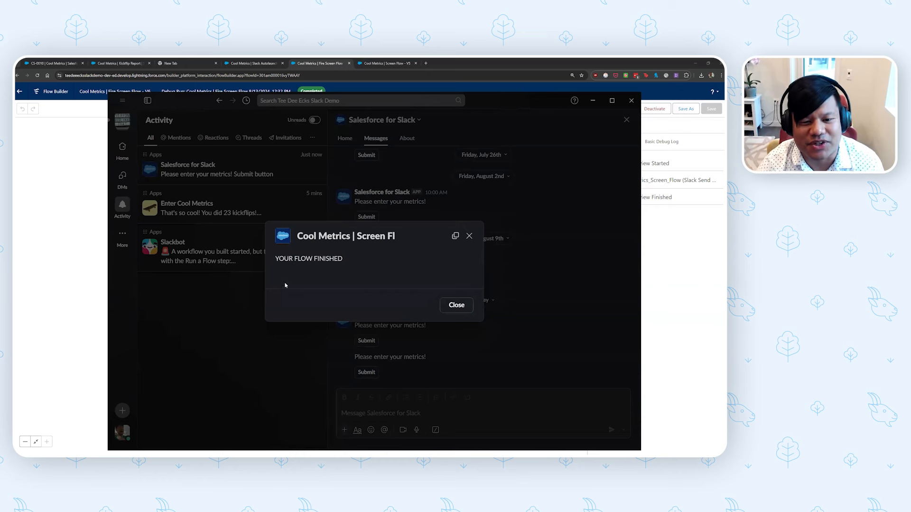
click(463, 308)
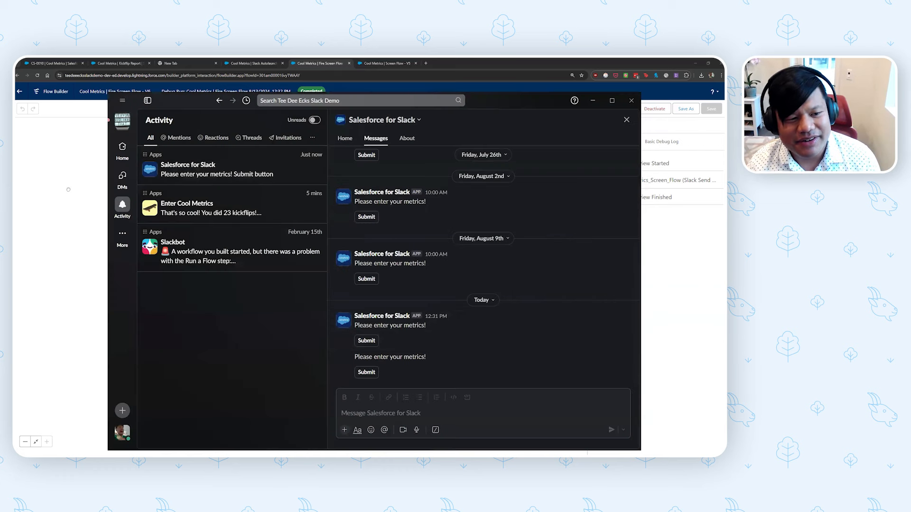
Switch back to Salesforce, reload the Cool Metrics list of all records, and open the newest record.
click(68, 189)
click(39, 63)
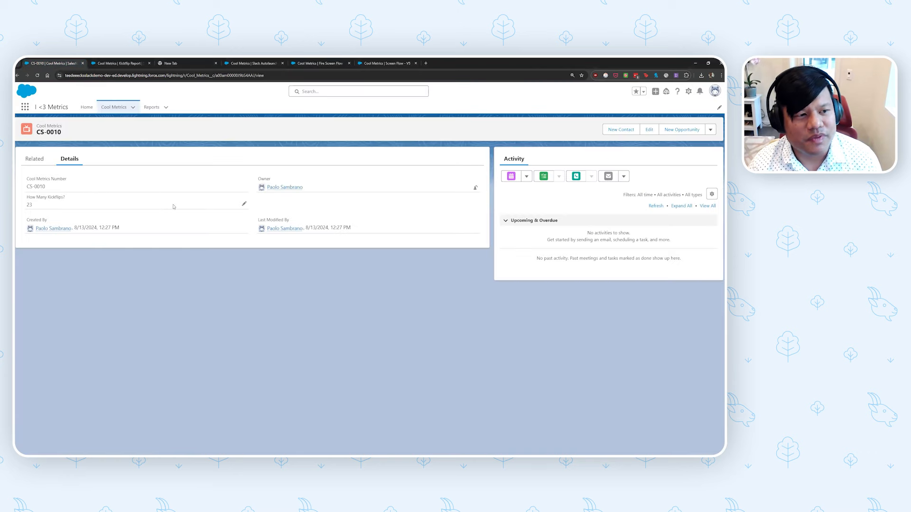
key(alt+Left)
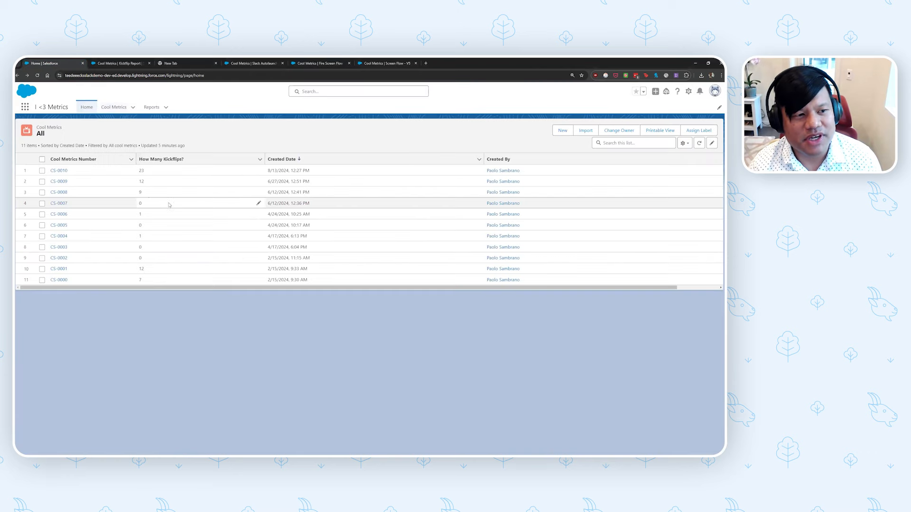
click(37, 76)
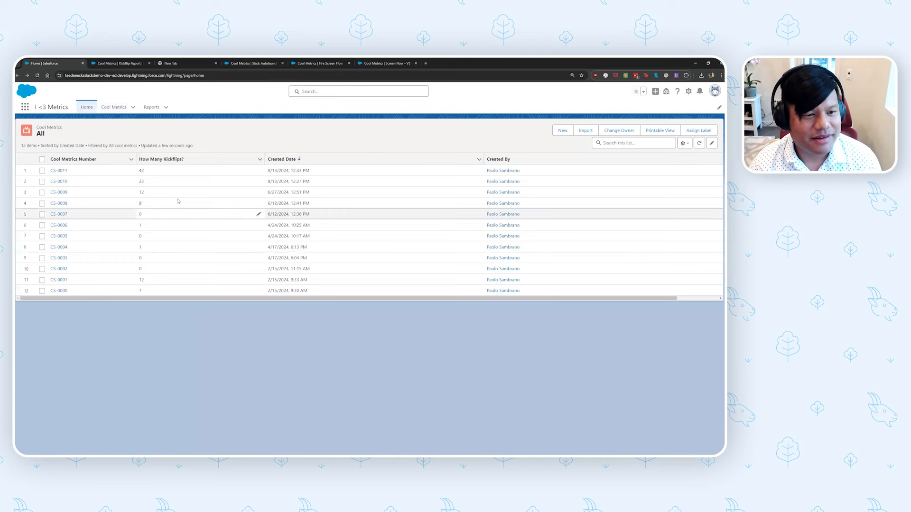
click(61, 171)
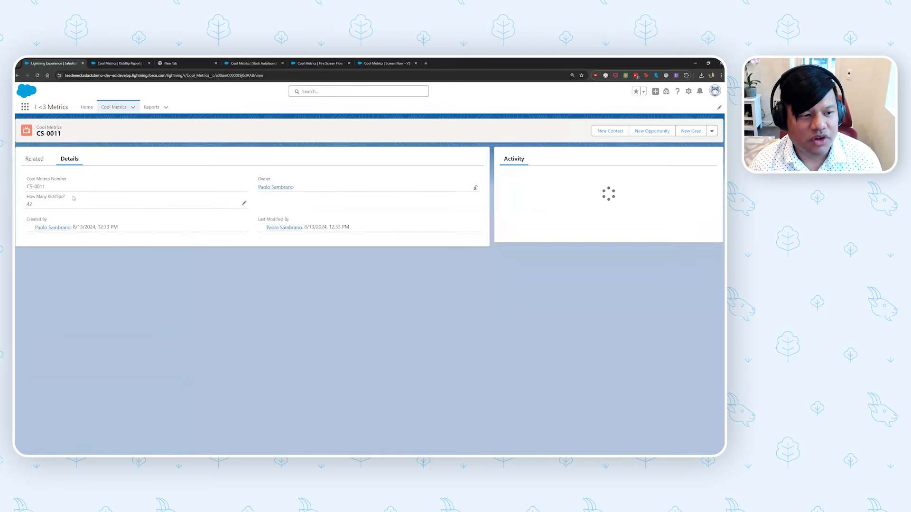
Reload the Cool Metrics Kickflip Report to include the newly submitted kickflips.
click(130, 68)
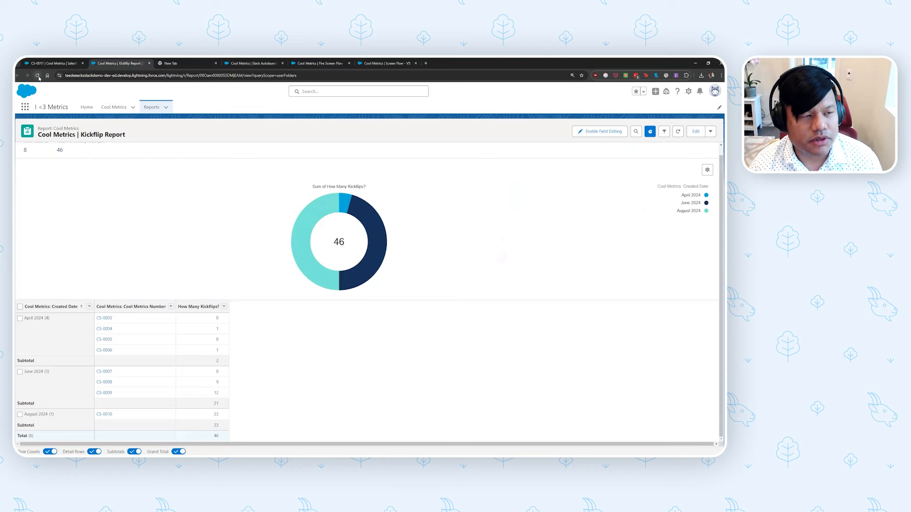
click(38, 76)
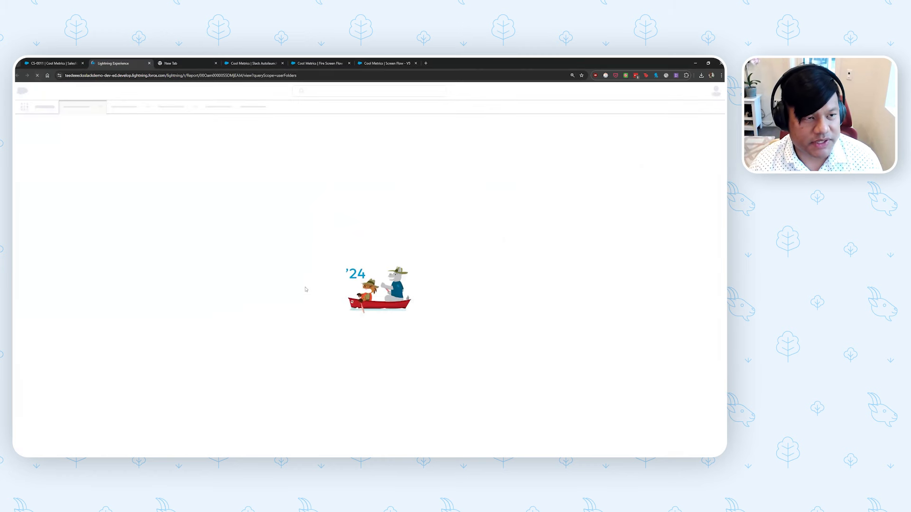